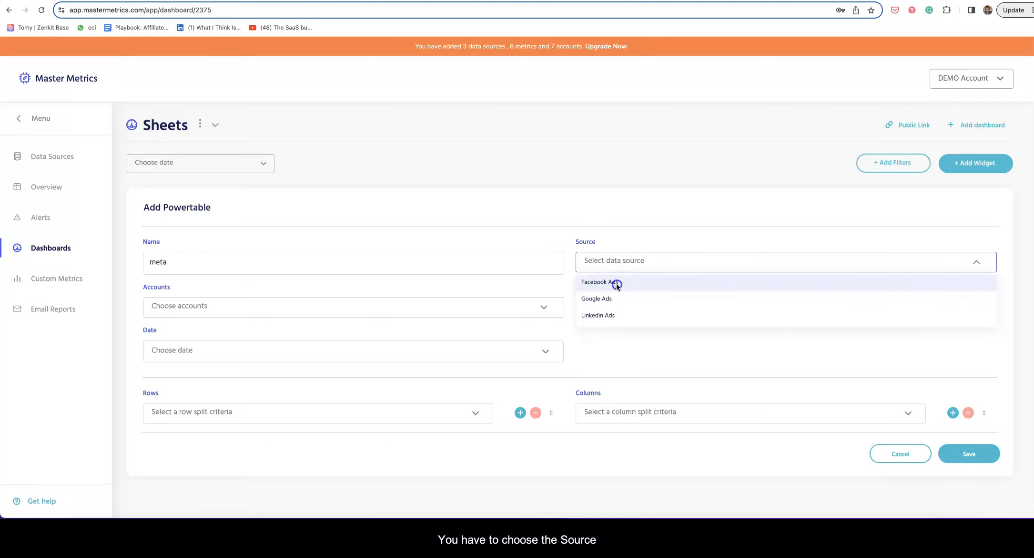
Use Facebook Ads as the data source and add the single ad account.
click(616, 285)
click(202, 304)
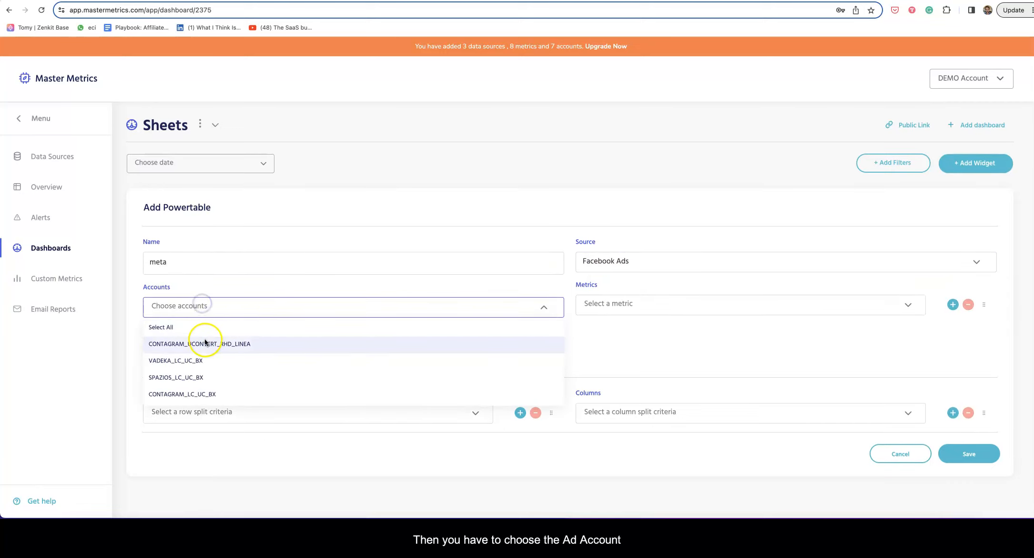
click(211, 394)
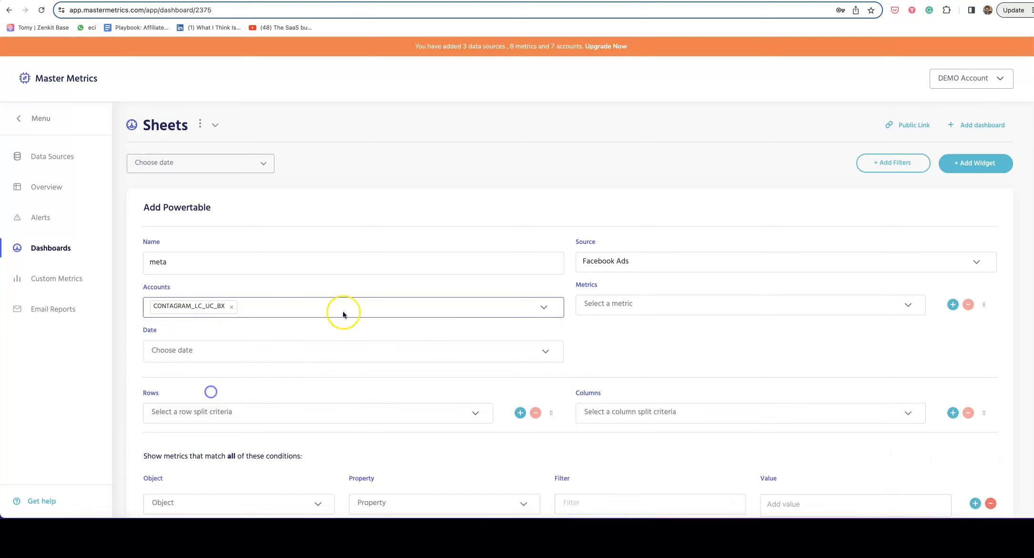
scroll(494, 317, down, 1)
Add Clicks (all), Impressions and CTR (all) as the table's three metrics.
click(626, 268)
scroll(634, 314, down, 5)
scroll(643, 329, up, 10)
click(620, 287)
click(953, 267)
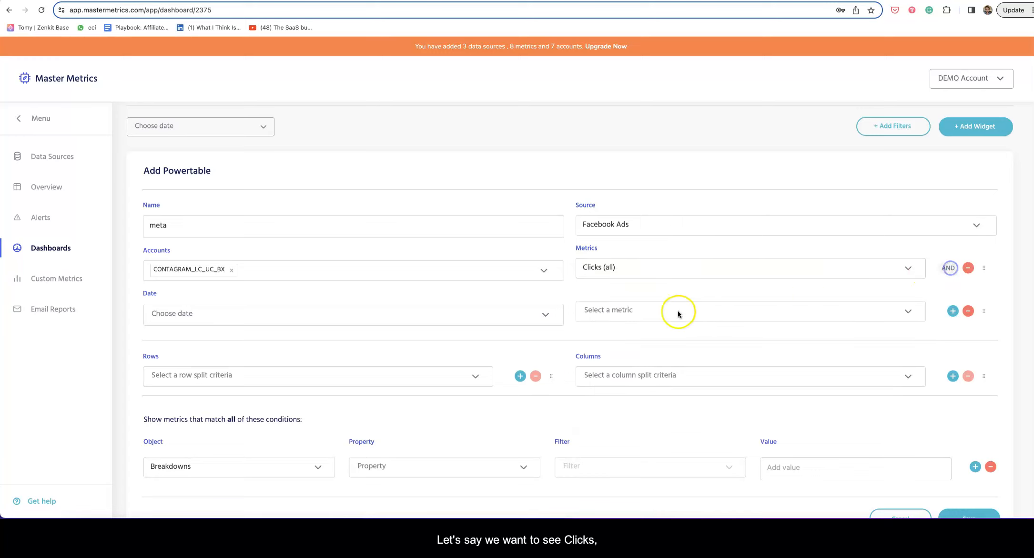
click(674, 311)
click(648, 356)
click(953, 311)
click(677, 354)
click(654, 425)
scroll(618, 380, down, 2)
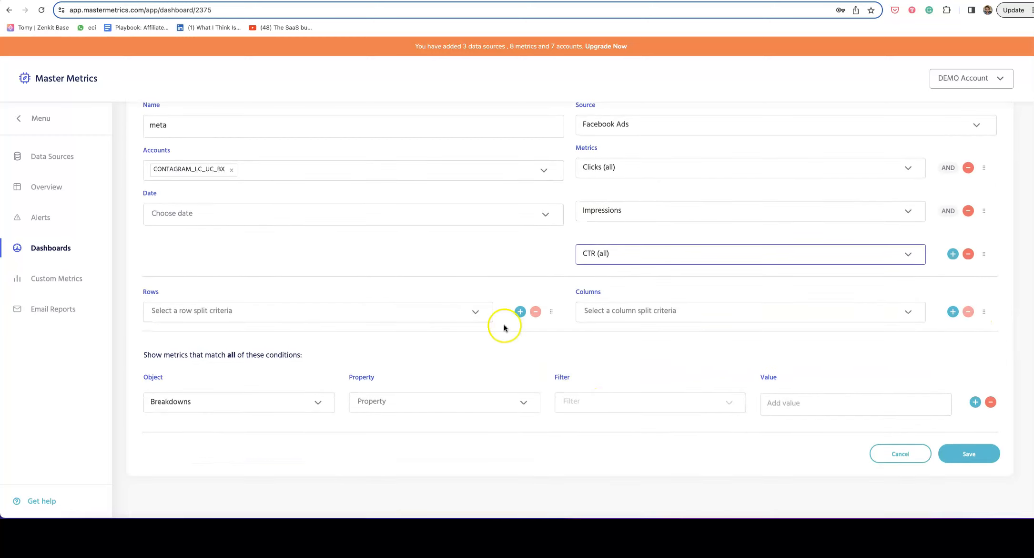
Split the Powertable's columns by Day.
click(612, 317)
click(360, 317)
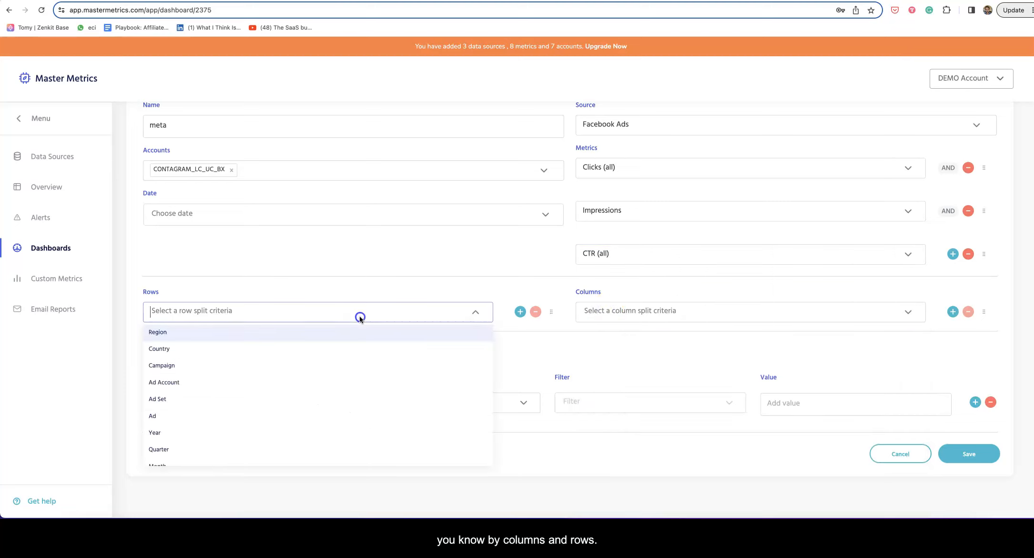
click(432, 285)
click(625, 313)
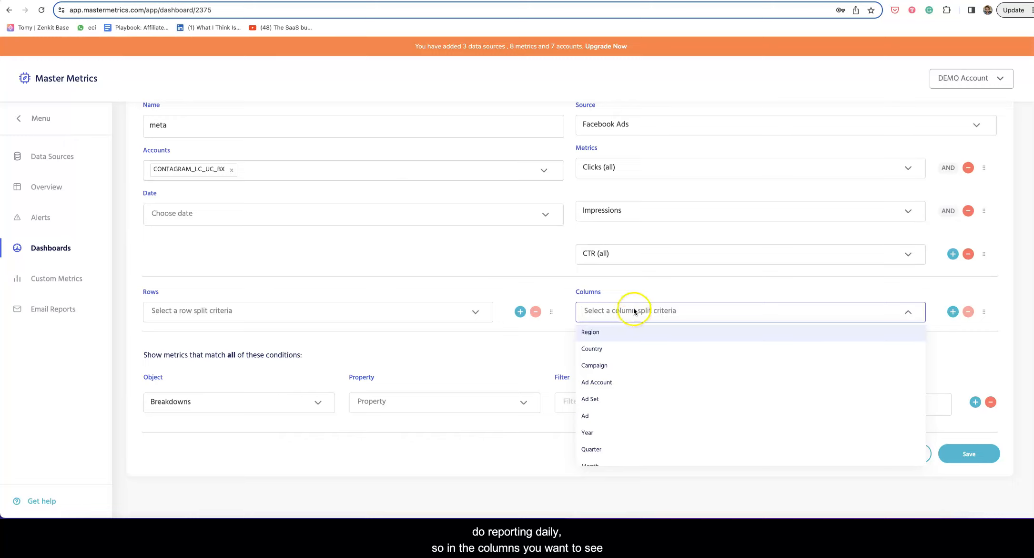
scroll(658, 388, down, 5)
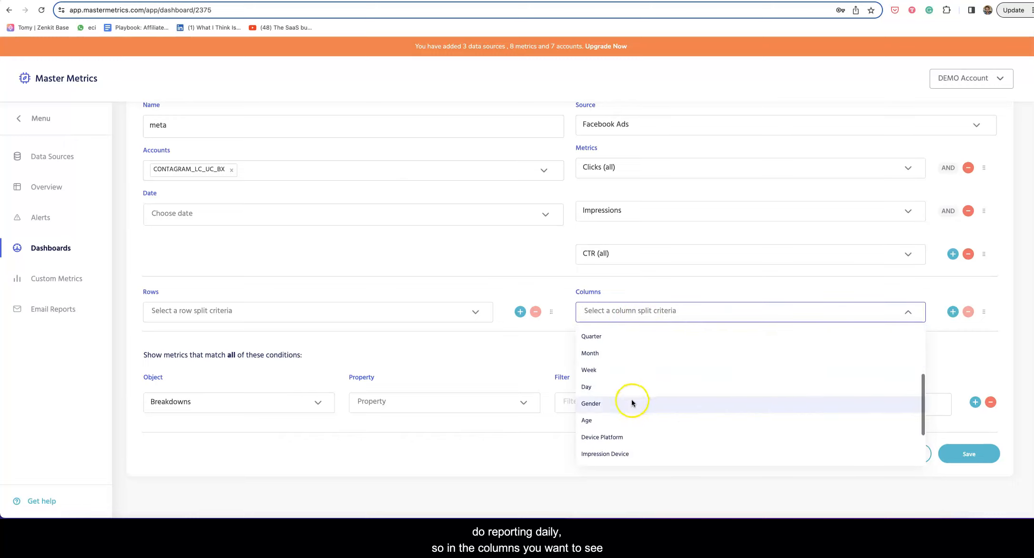
click(628, 387)
Split the table's rows by Campaign.
click(285, 317)
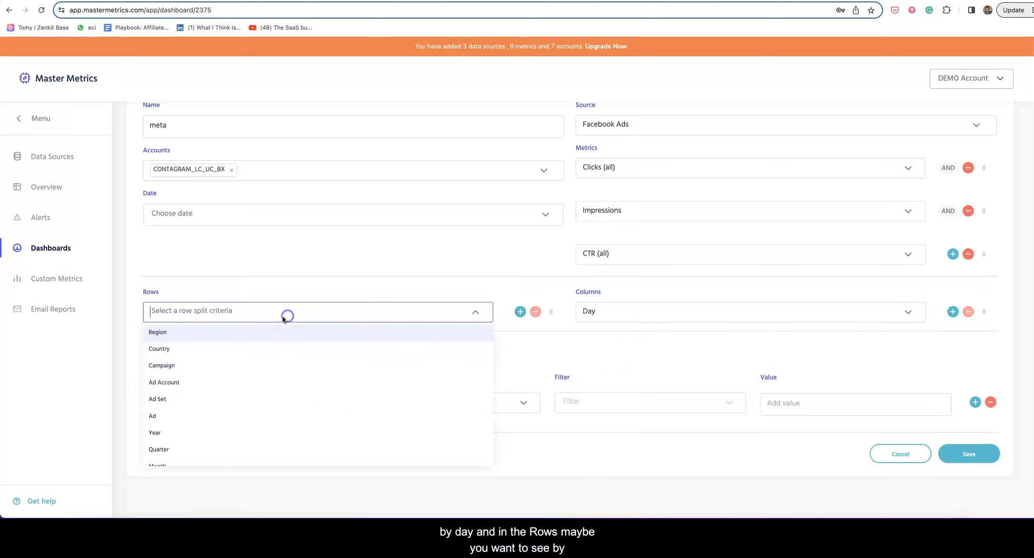
scroll(219, 394, down, 5)
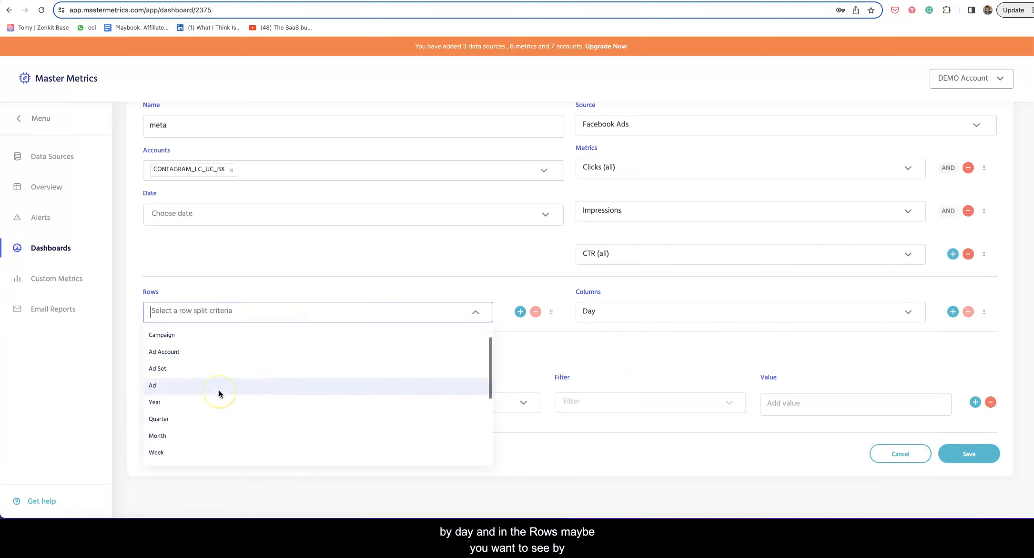
scroll(219, 393, up, 5)
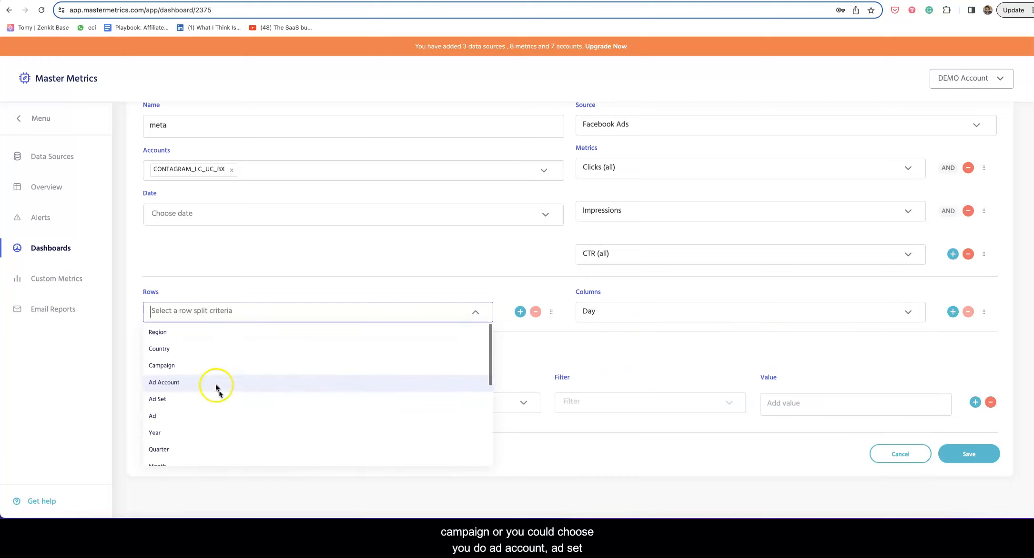
scroll(240, 405, down, 3)
scroll(229, 376, down, 1)
scroll(229, 377, up, 2)
scroll(229, 377, down, 1)
scroll(229, 377, down, 1)
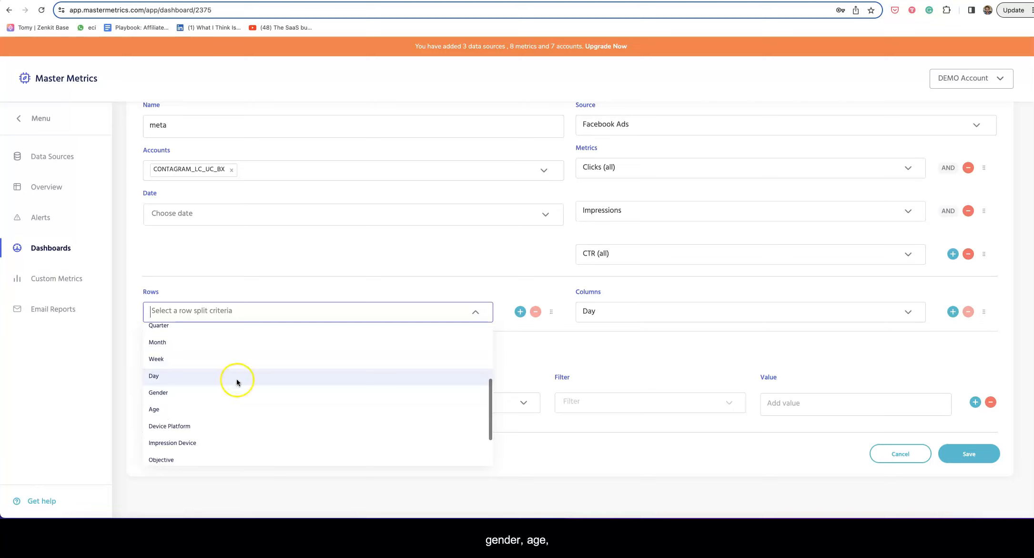
scroll(257, 405, up, 7)
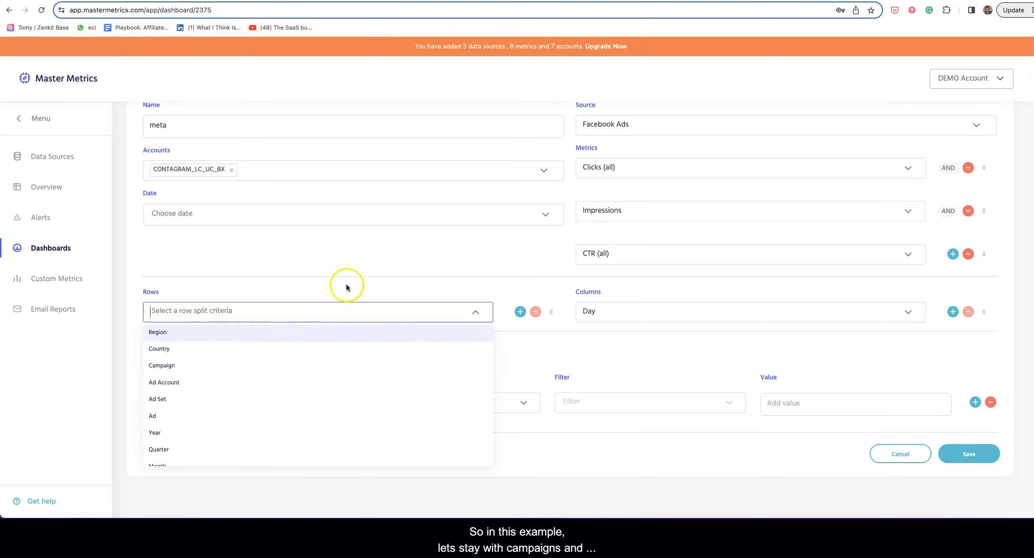
click(180, 365)
Add Ad Set as a second row split nested under Campaign.
click(520, 311)
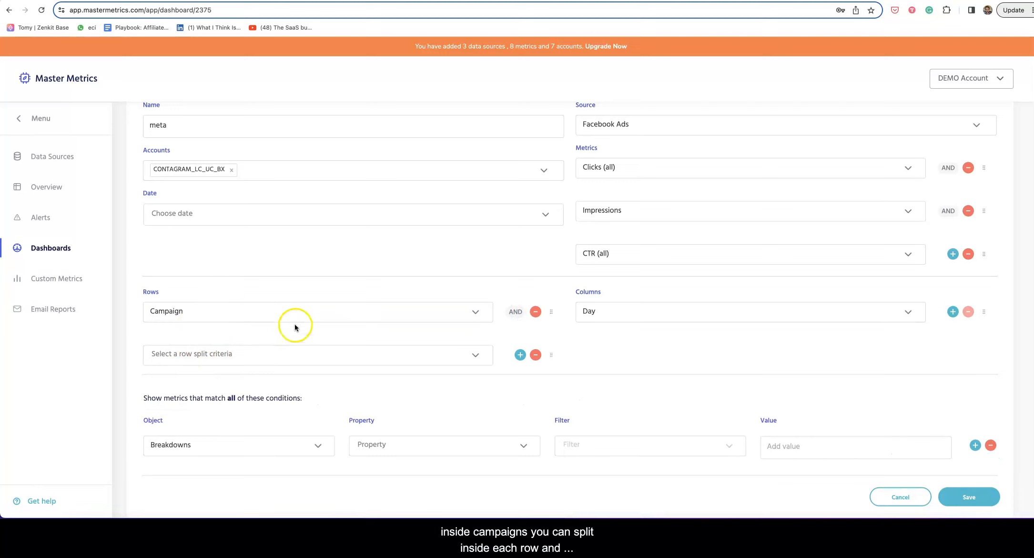
click(953, 313)
click(968, 355)
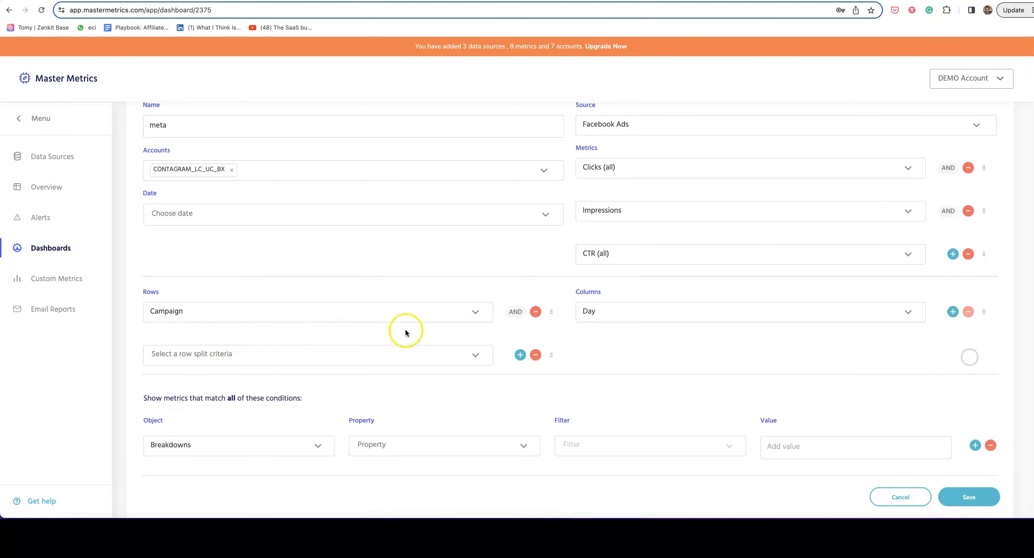
click(185, 355)
click(215, 437)
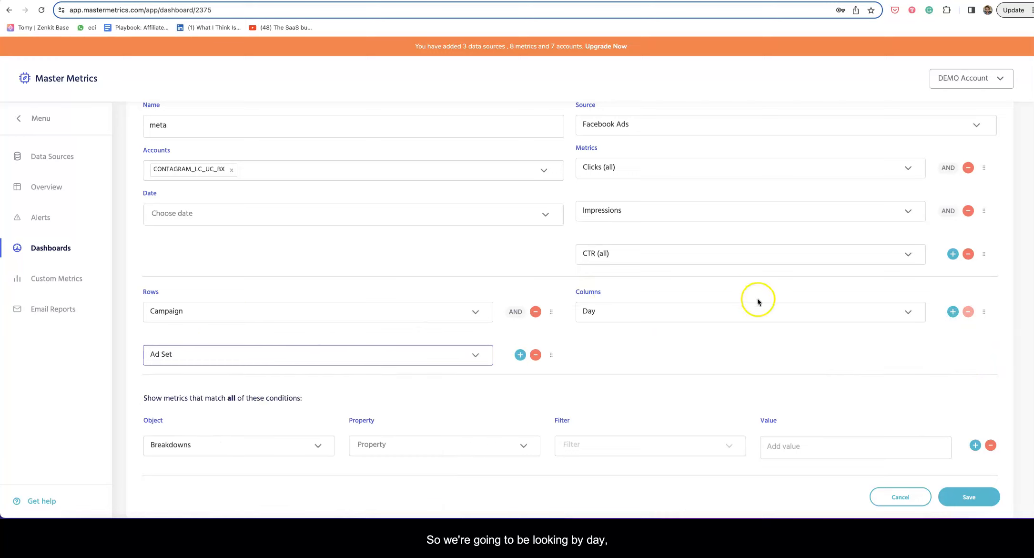
scroll(363, 362, up, 1)
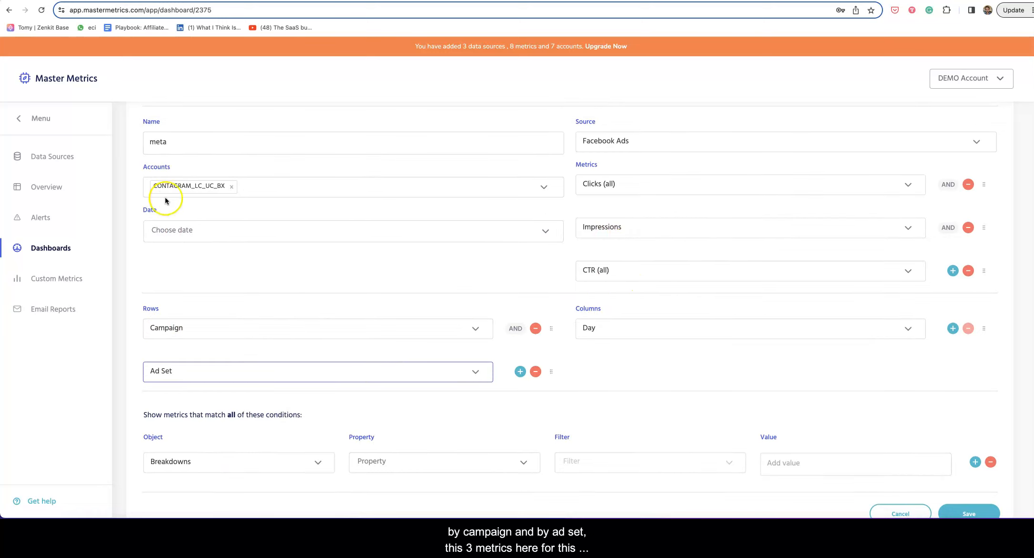
Set the date range to the This month preset, July 1st–31st, 2023.
click(195, 237)
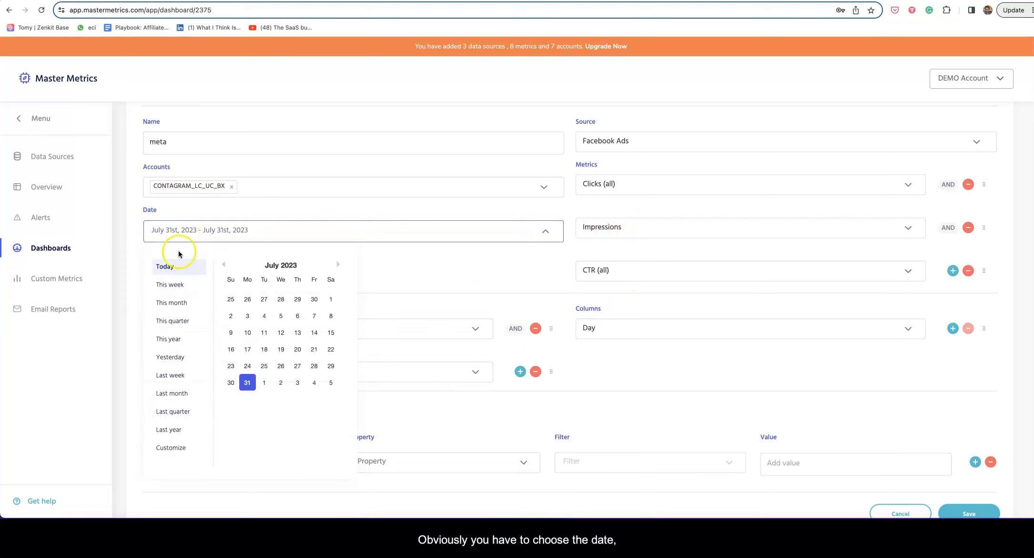
click(173, 302)
click(391, 261)
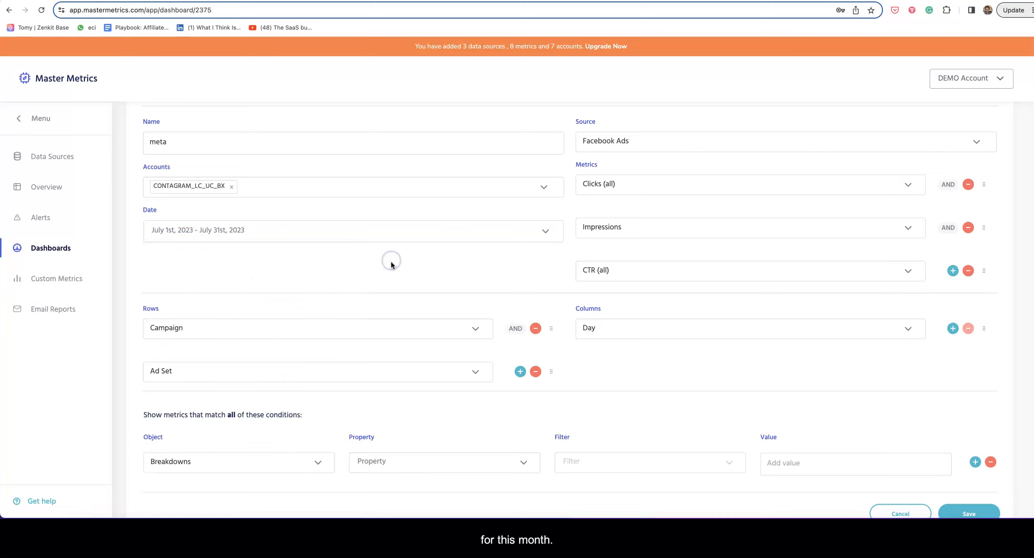
scroll(390, 261, down, 2)
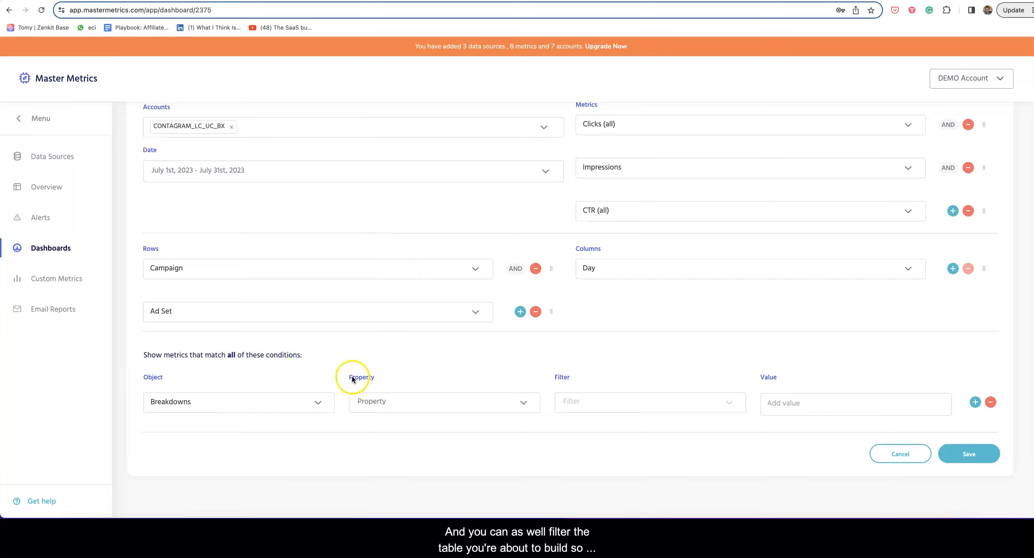
Add a condition with object Breakdowns and property Country.
click(224, 407)
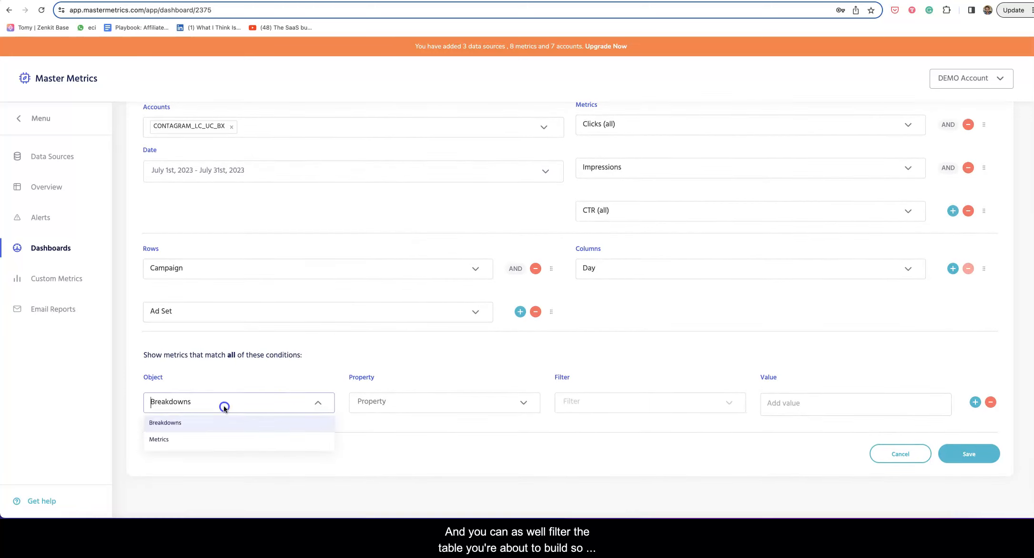
click(206, 423)
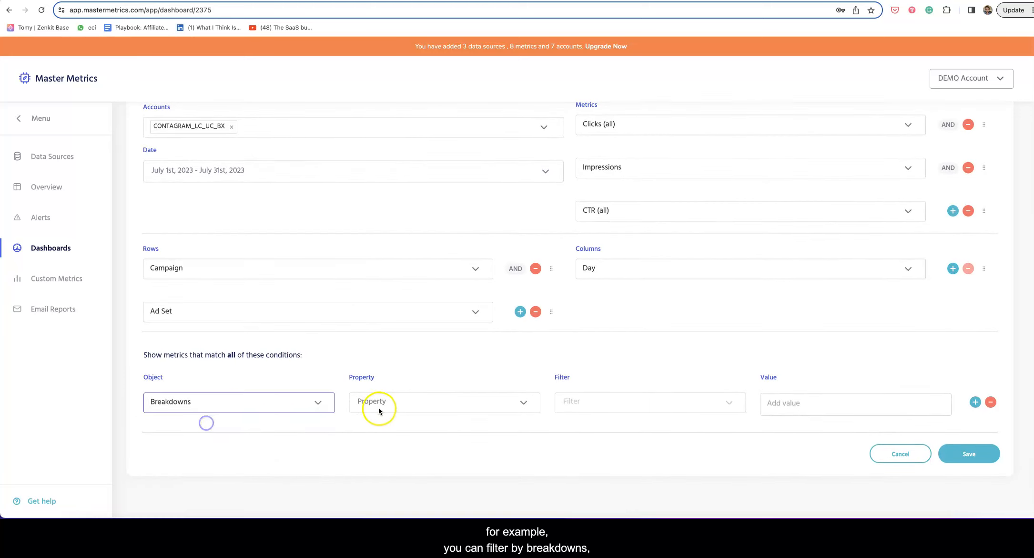
click(378, 405)
scroll(396, 431, down, 3)
scroll(396, 432, up, 2)
scroll(398, 429, down, 5)
scroll(397, 429, down, 2)
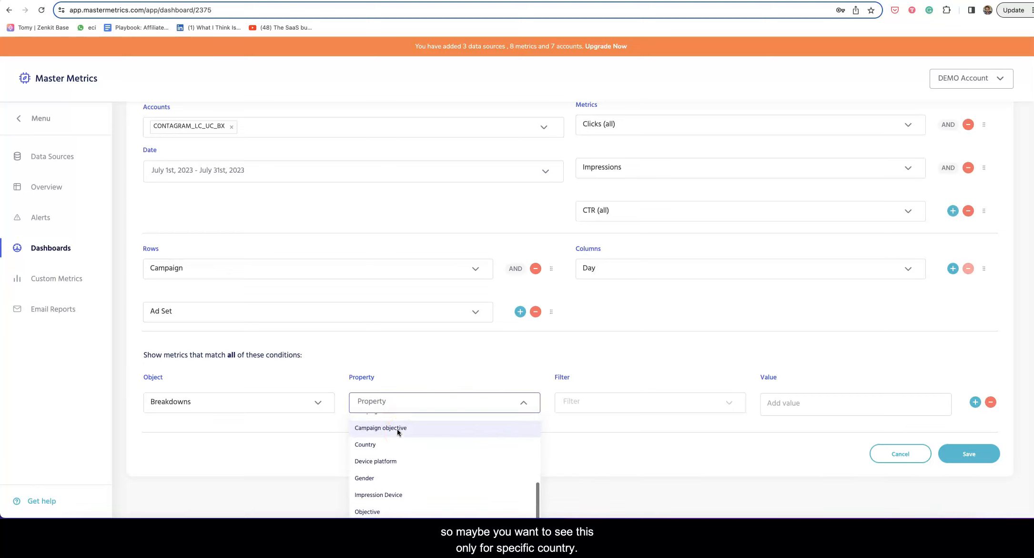
click(396, 429)
Set the Country condition's filter to Is Any Of, leaving its values unchosen.
click(571, 402)
click(583, 423)
click(824, 400)
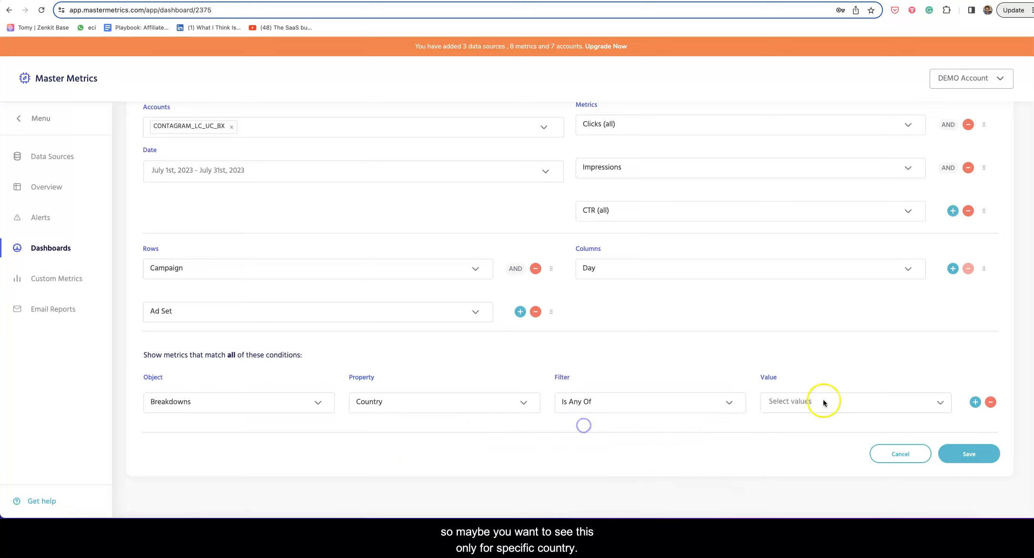
click(470, 369)
scroll(463, 450, down, 3)
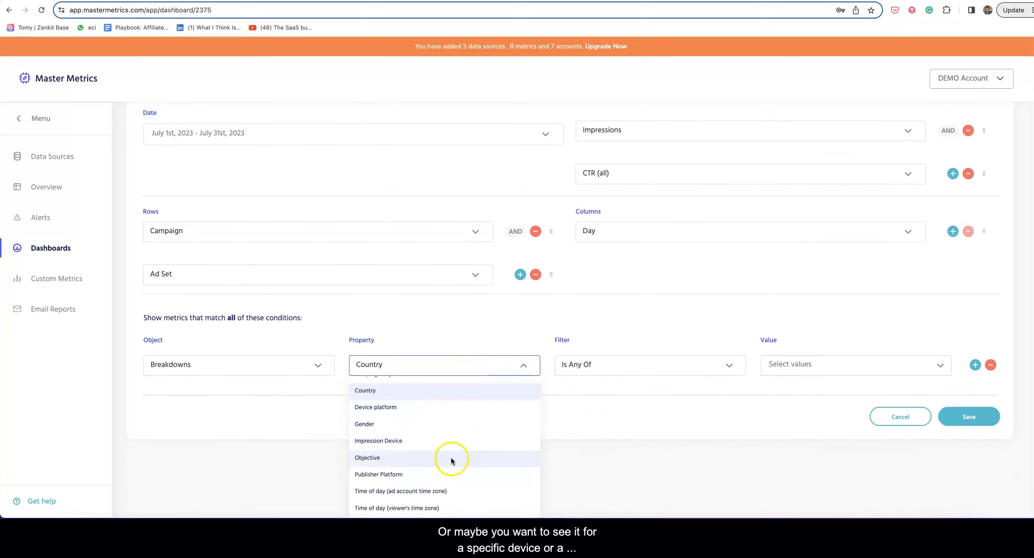
scroll(452, 461, up, 3)
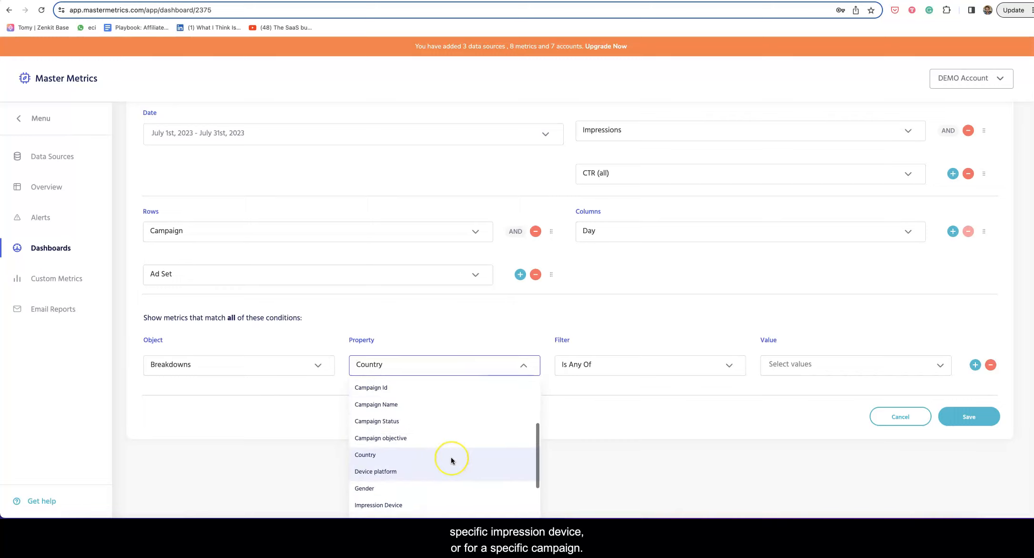
scroll(448, 460, up, 3)
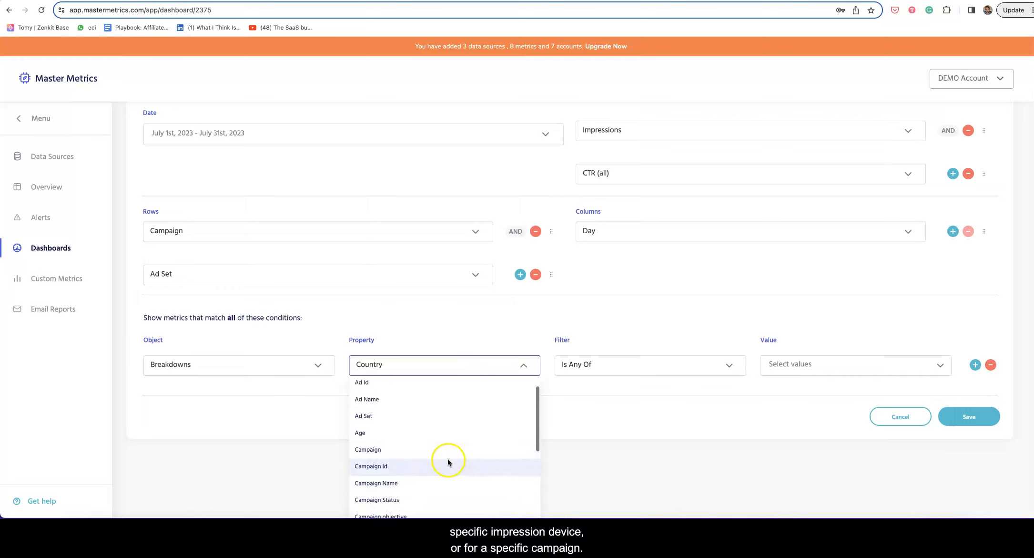
scroll(435, 461, up, 1)
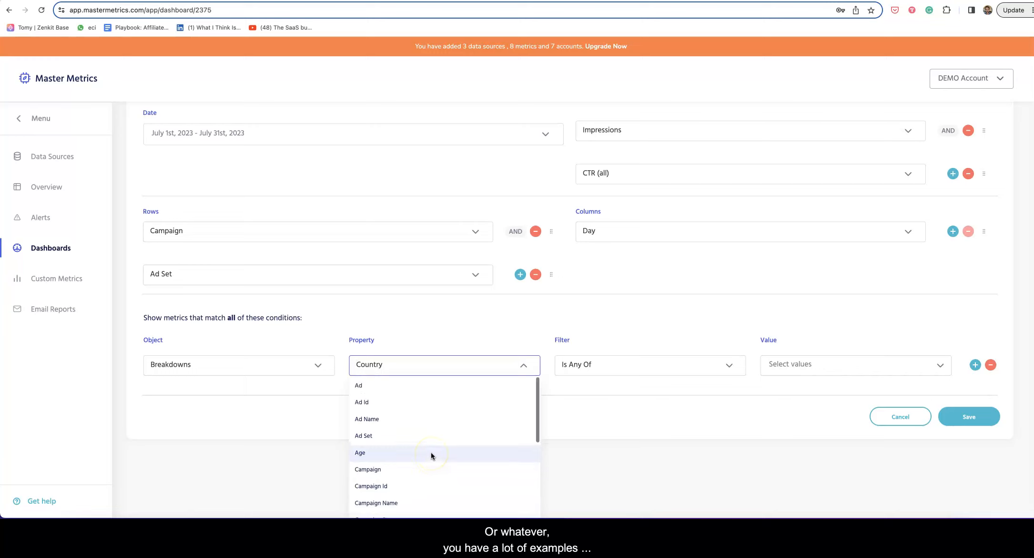
click(473, 368)
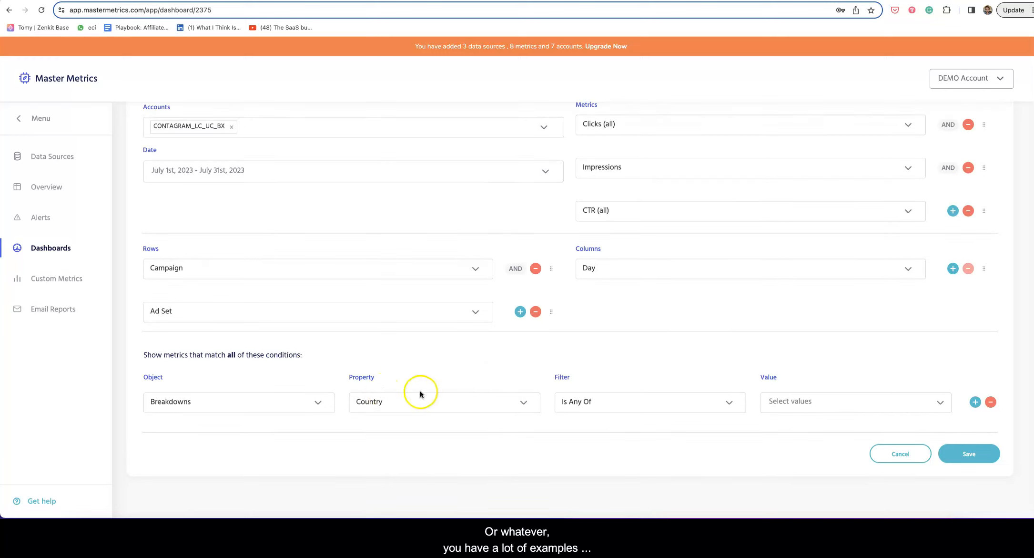
Change the condition to a Metrics filter of Amount spent greater than 100.
click(991, 401)
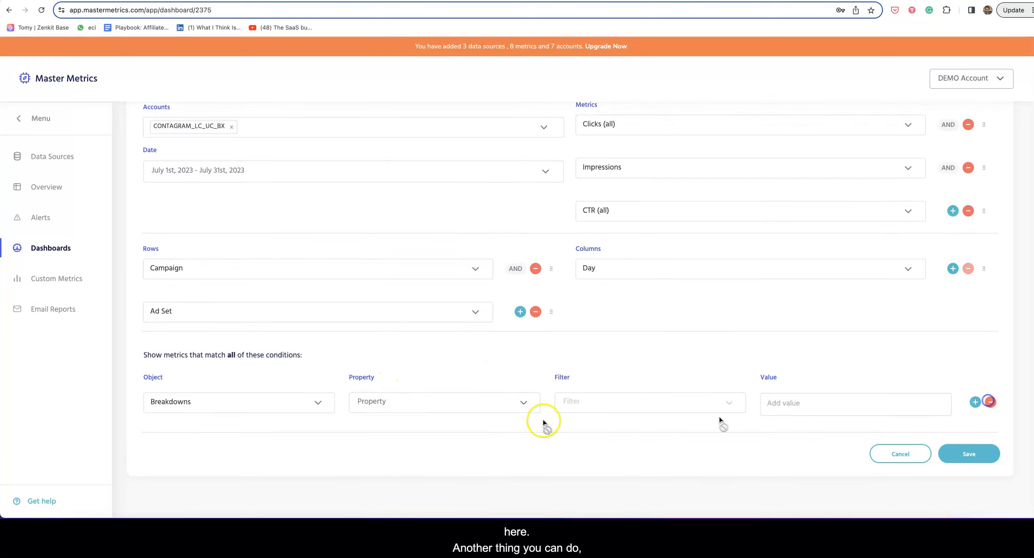
click(156, 402)
click(177, 445)
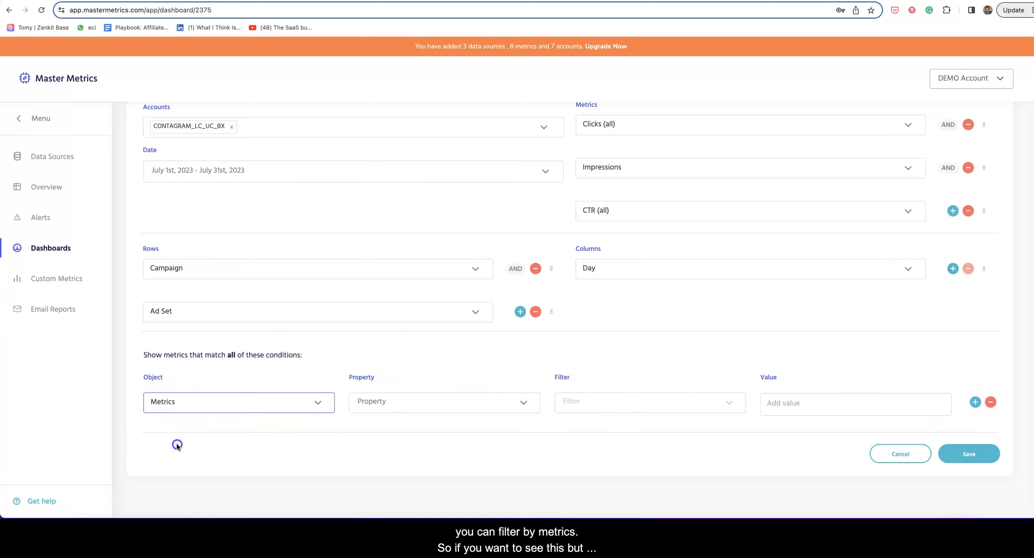
click(365, 407)
click(398, 428)
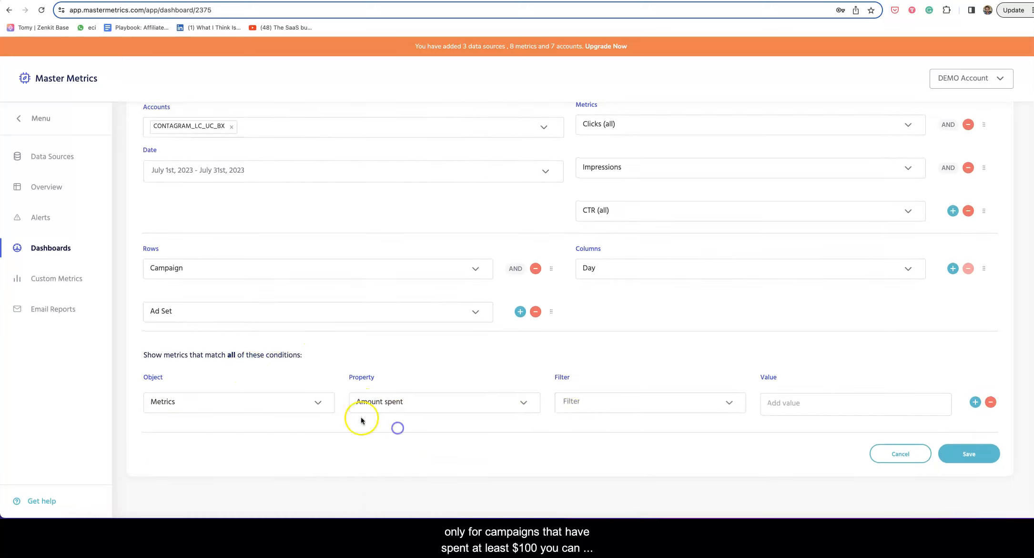
click(574, 407)
click(578, 423)
click(784, 403)
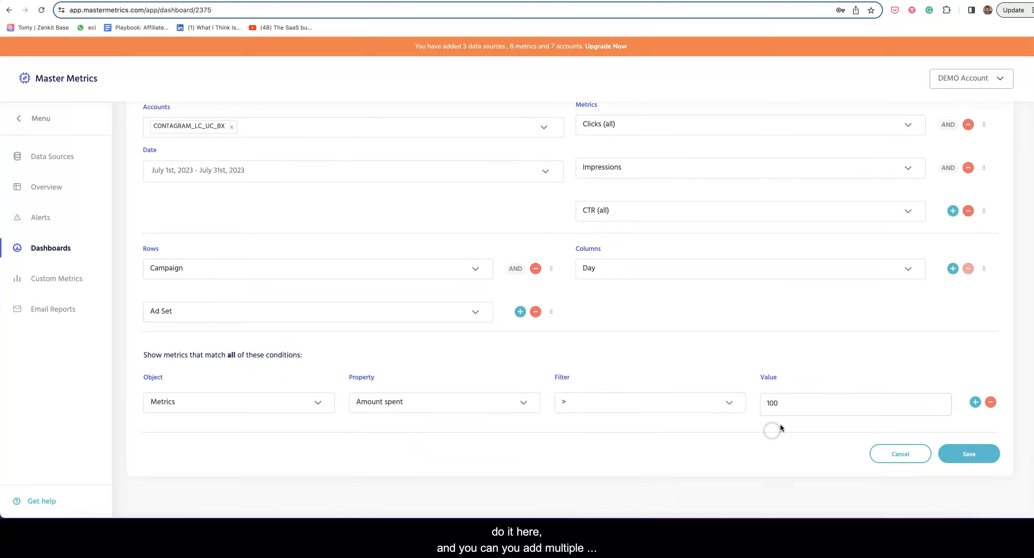
Add another condition: Breakdowns, Campaign, Is Any Of, with no values chosen.
click(975, 402)
scroll(973, 407, down, 1)
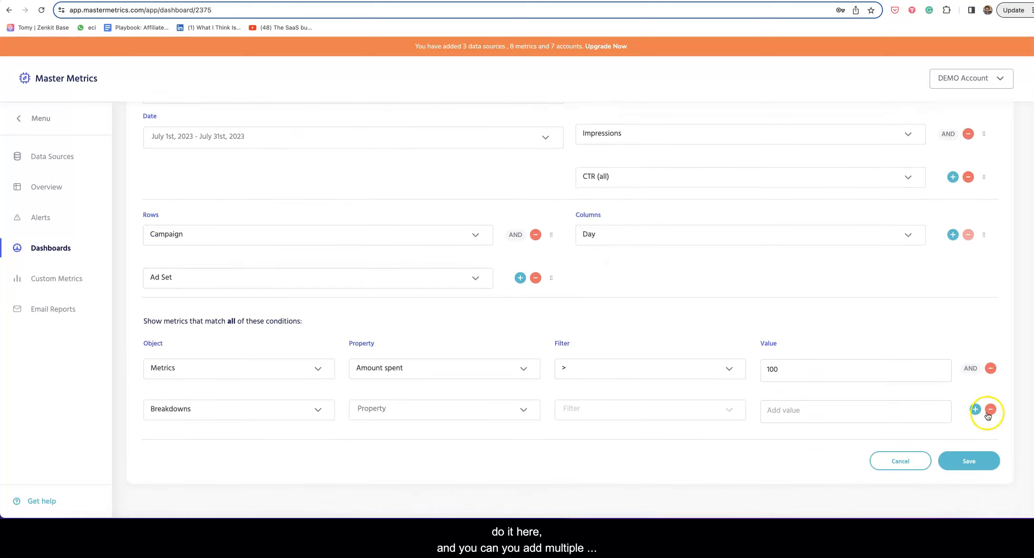
click(975, 409)
scroll(513, 346, up, 5)
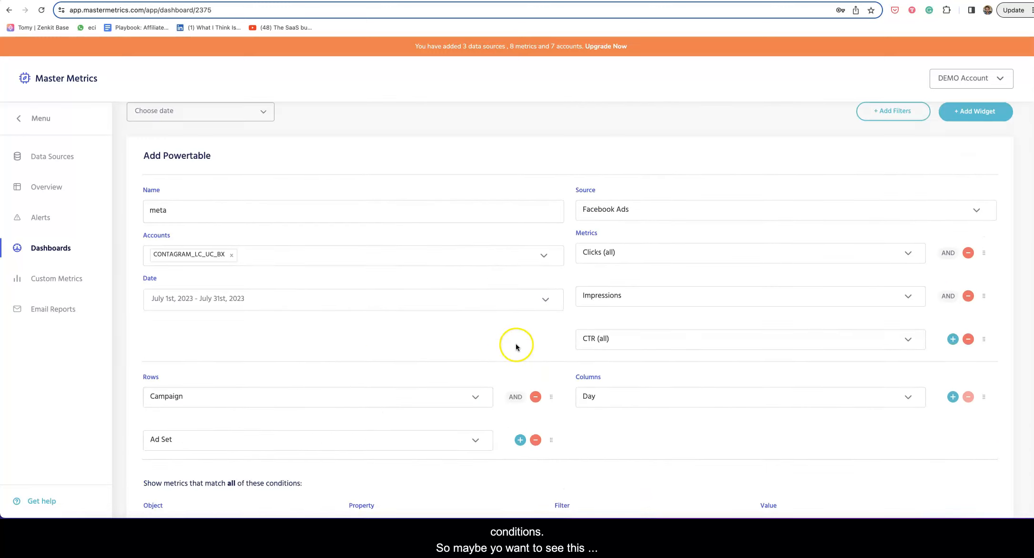
scroll(528, 350, down, 6)
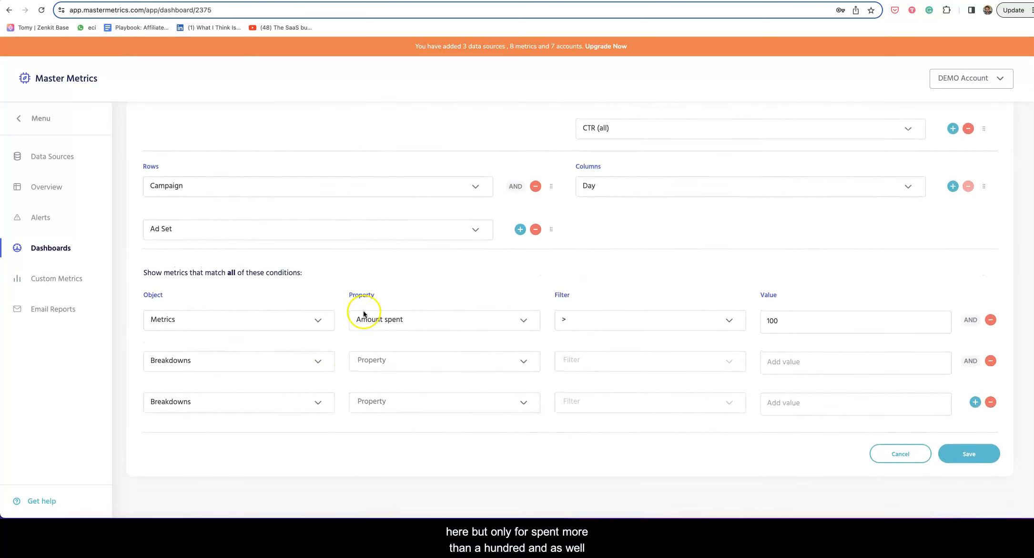
click(227, 366)
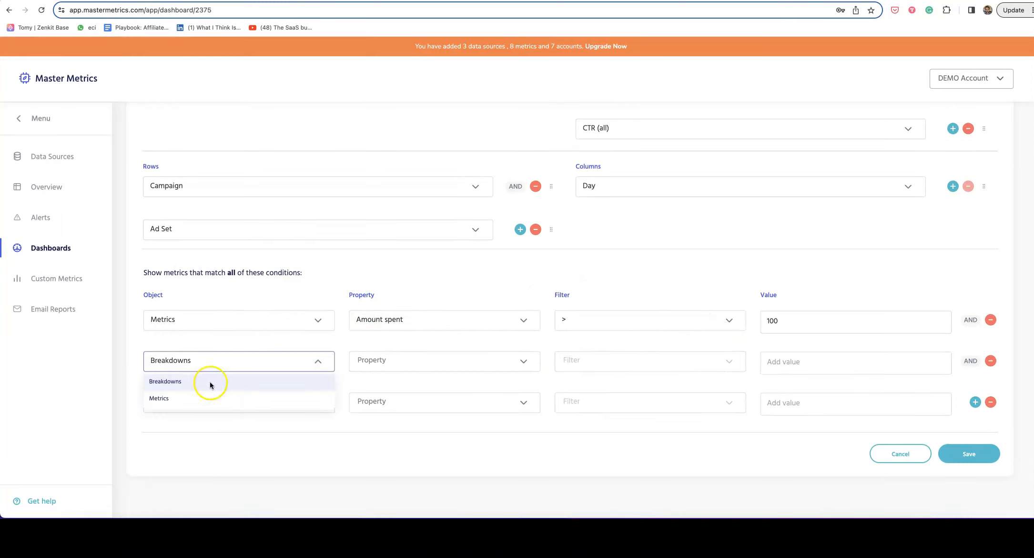
click(208, 381)
click(383, 366)
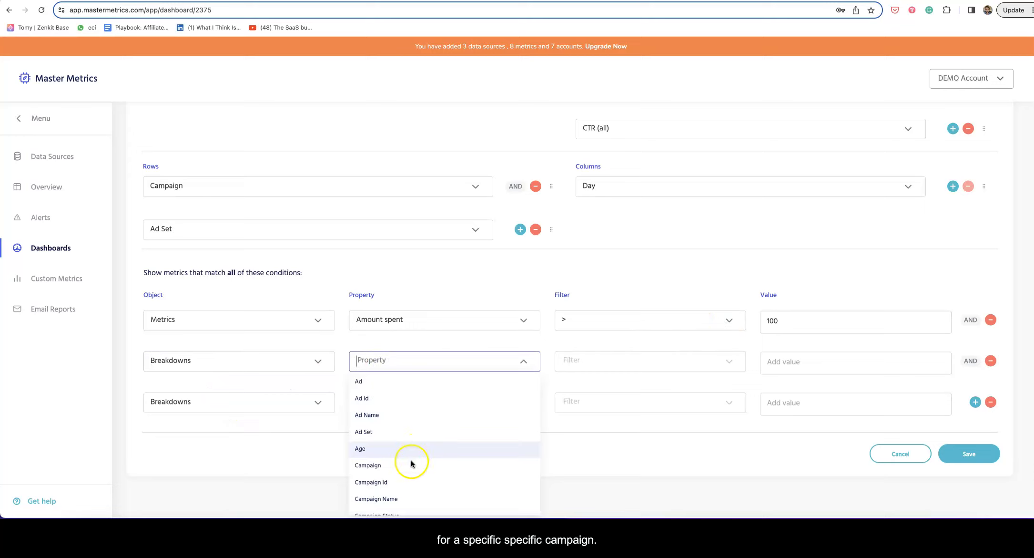
scroll(410, 443, down, 1)
click(404, 424)
click(575, 358)
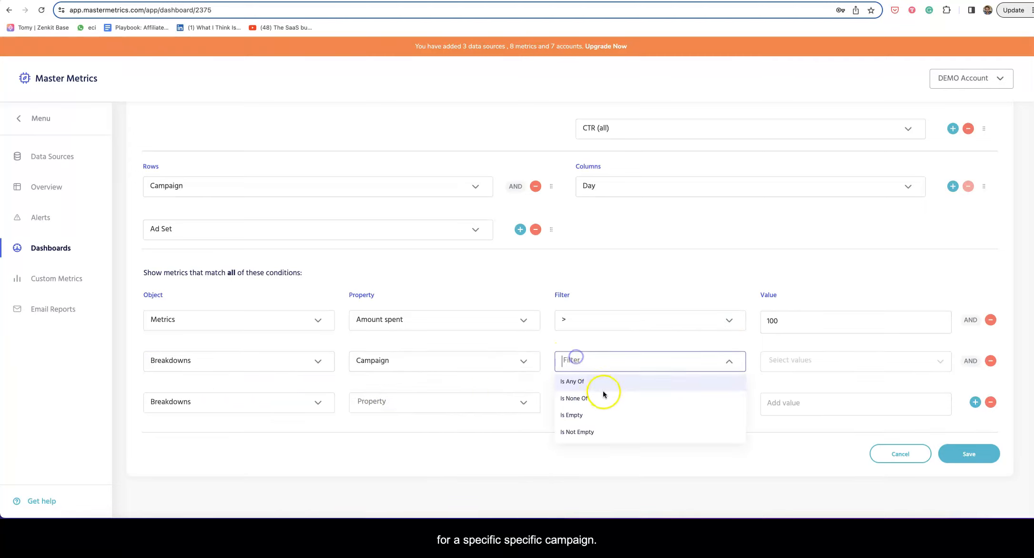
click(598, 382)
click(792, 361)
scroll(814, 442, down, 1)
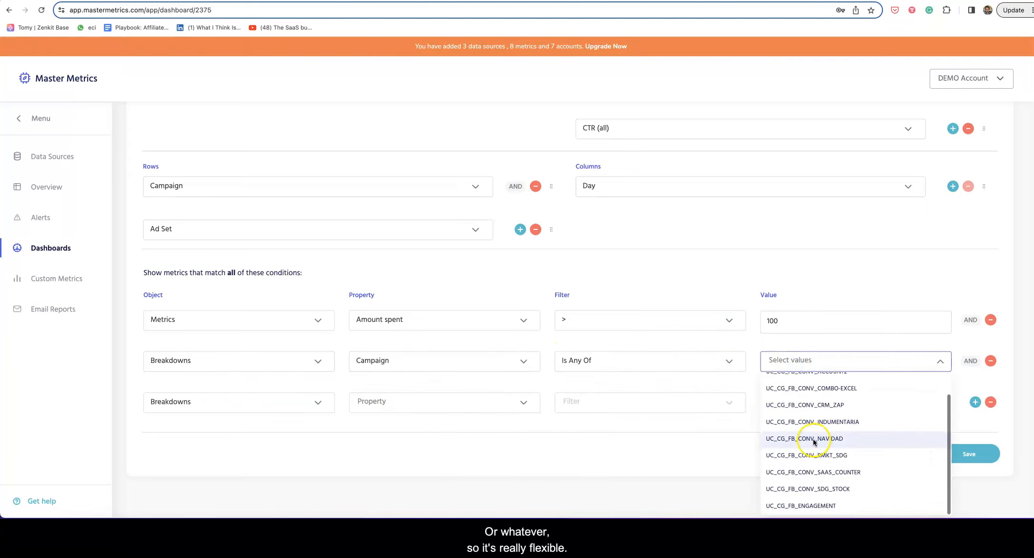
click(726, 456)
Remove the filled-in conditions, leaving one blank Breakdowns condition.
click(991, 402)
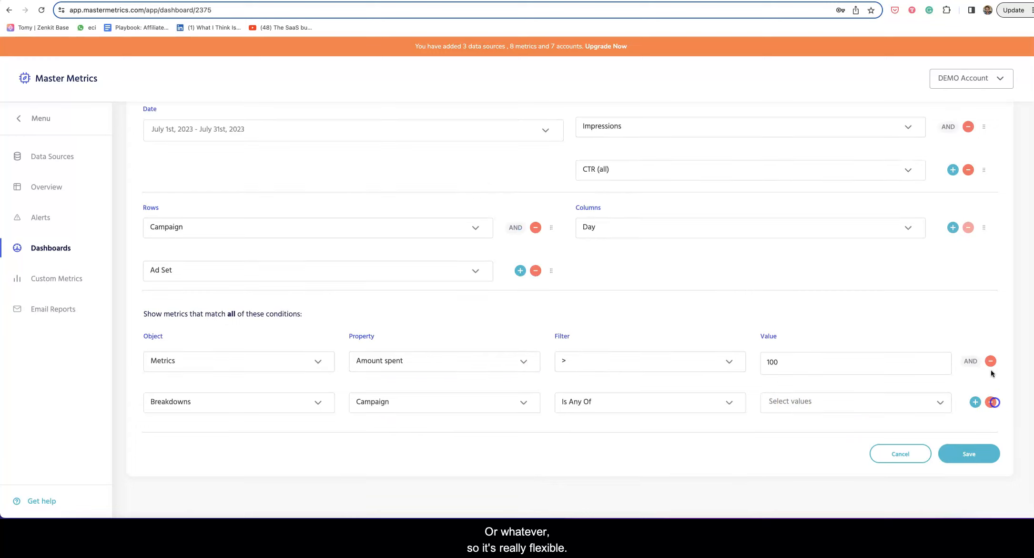
click(991, 402)
click(991, 402)
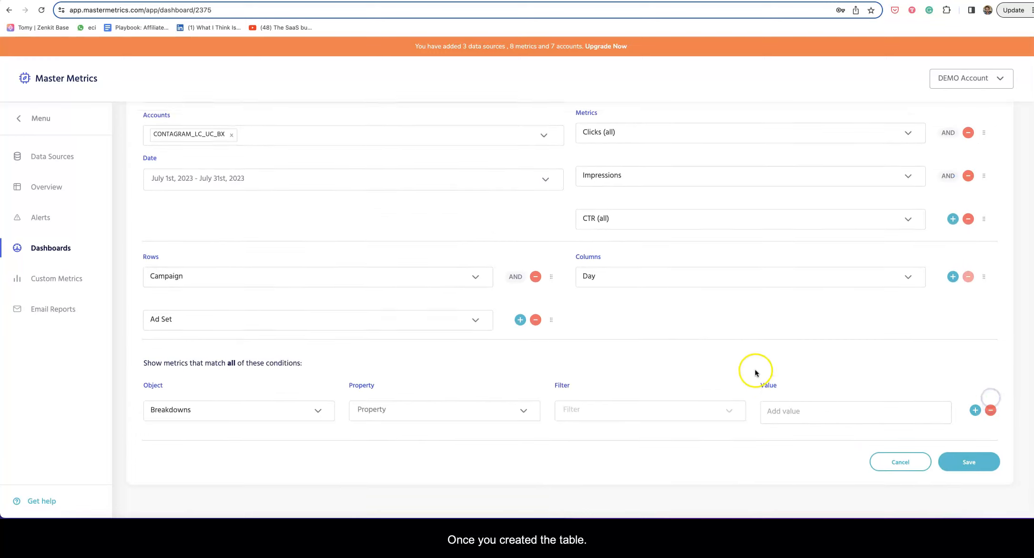
Save the meta Powertable and review it on the Sheets dashboard.
click(971, 454)
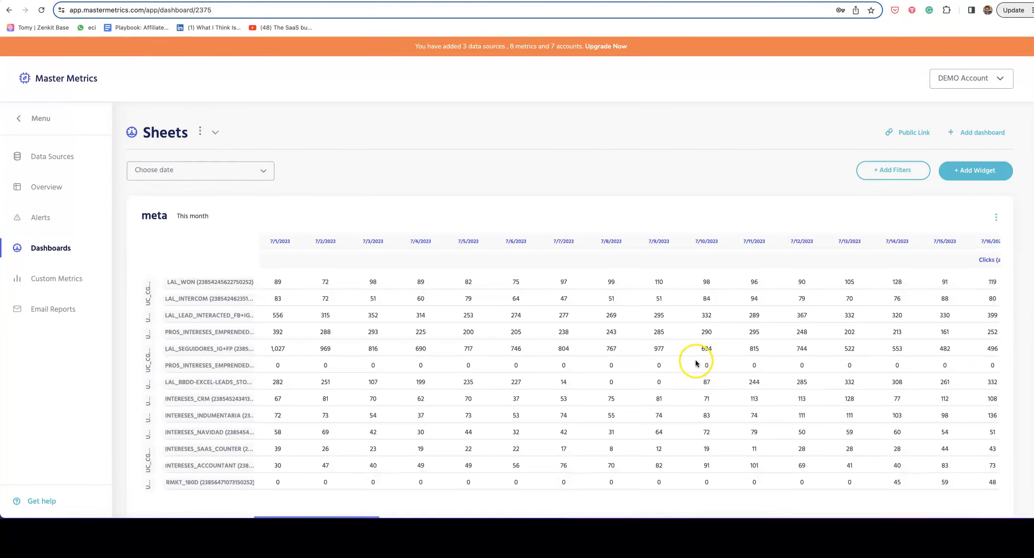
scroll(696, 364, down, 2)
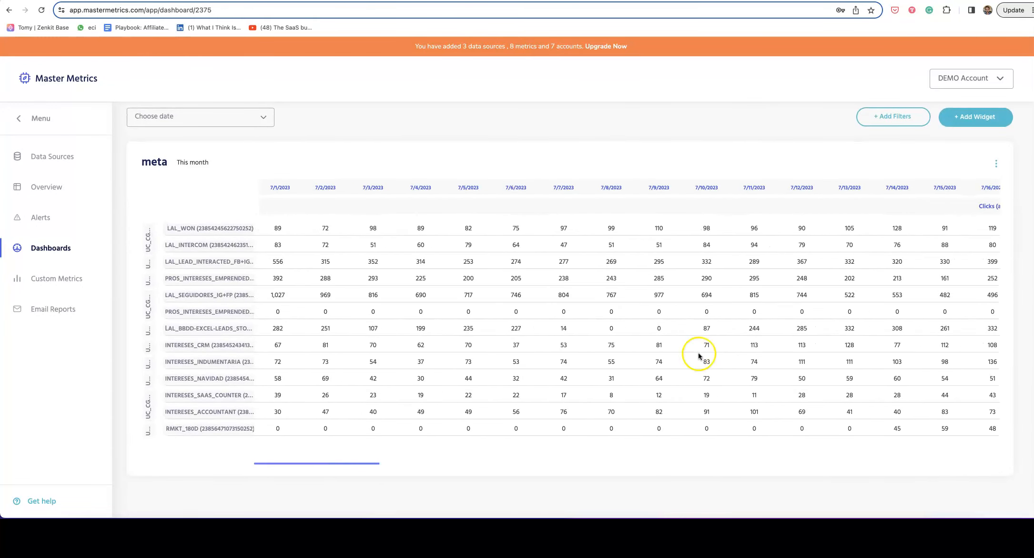
scroll(698, 353, up, 2)
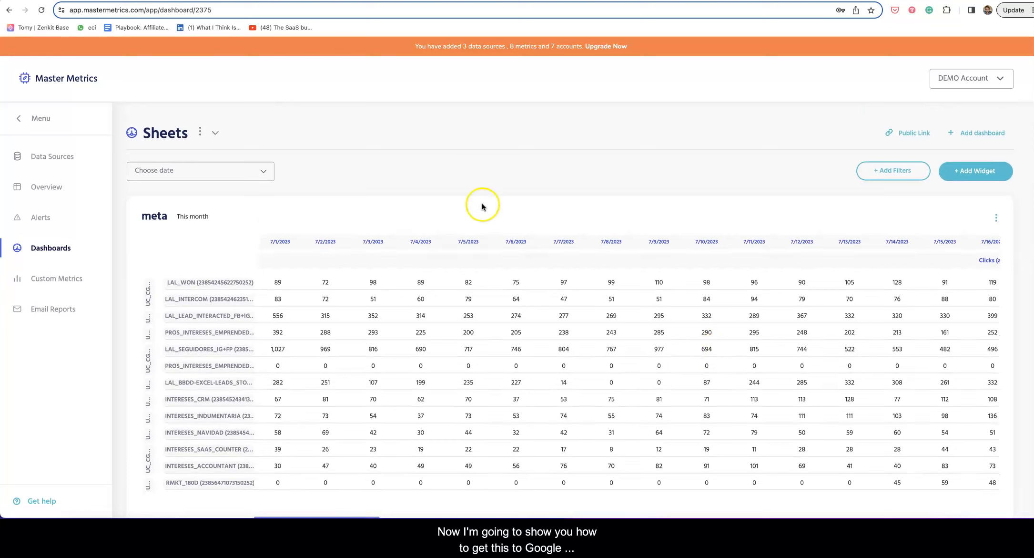
Look over the Add Widget choices, then go to the Google Sheets spreadsheet.
click(990, 176)
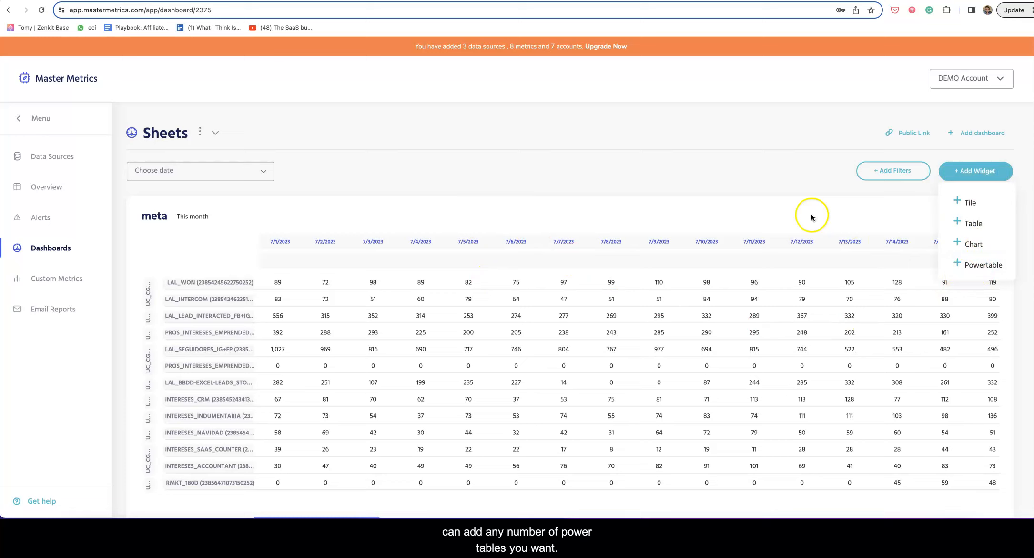
click(761, 192)
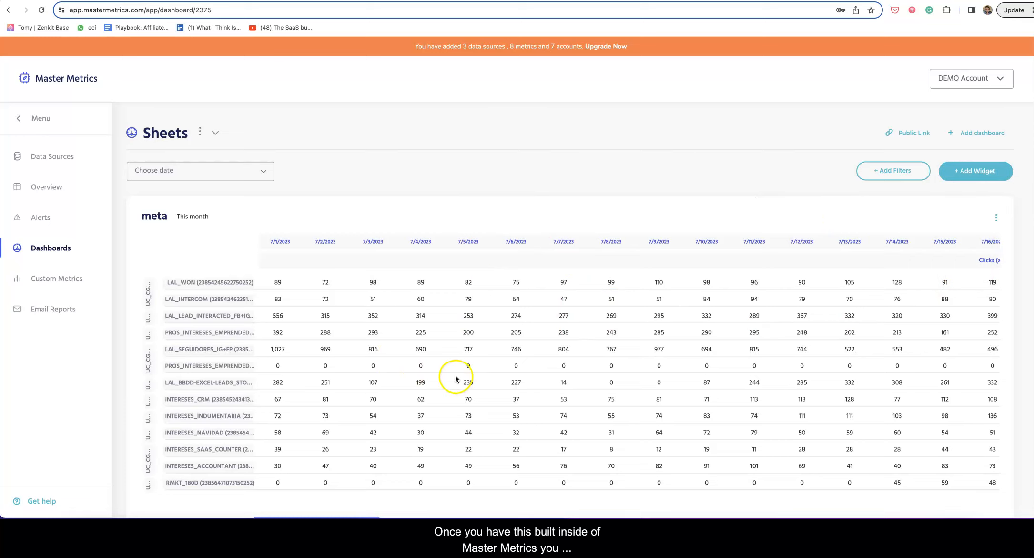
click(901, 1)
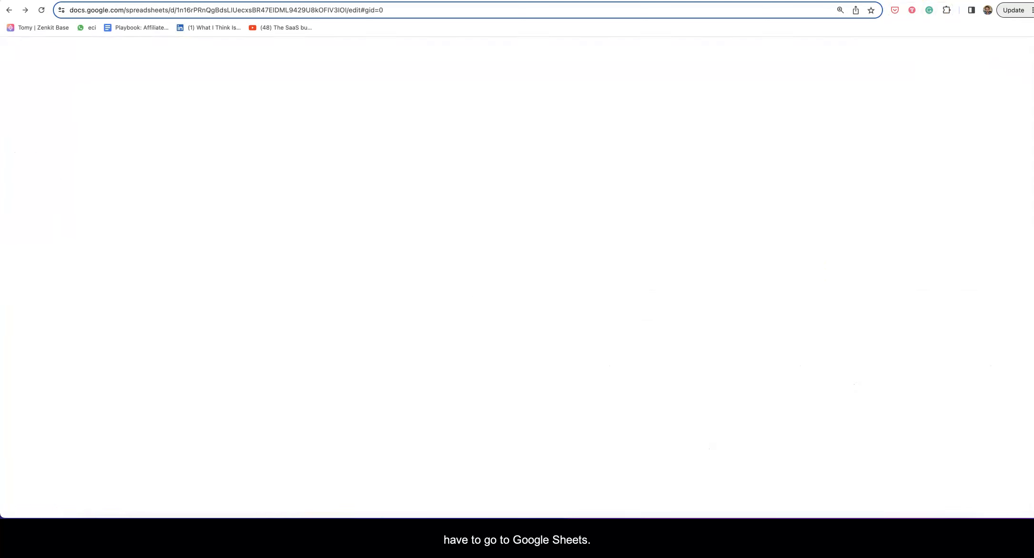
Search the Workspace Marketplace for 'master met' and open the Master Metrics add-on.
click(356, 244)
click(334, 64)
mouse_move(353, 83)
click(543, 84)
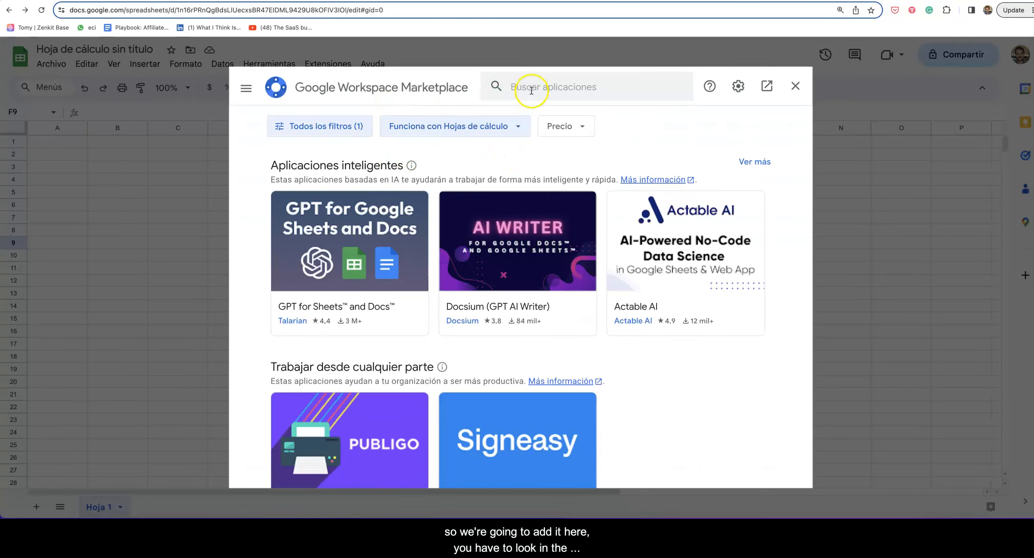
click(531, 90)
text(master met)
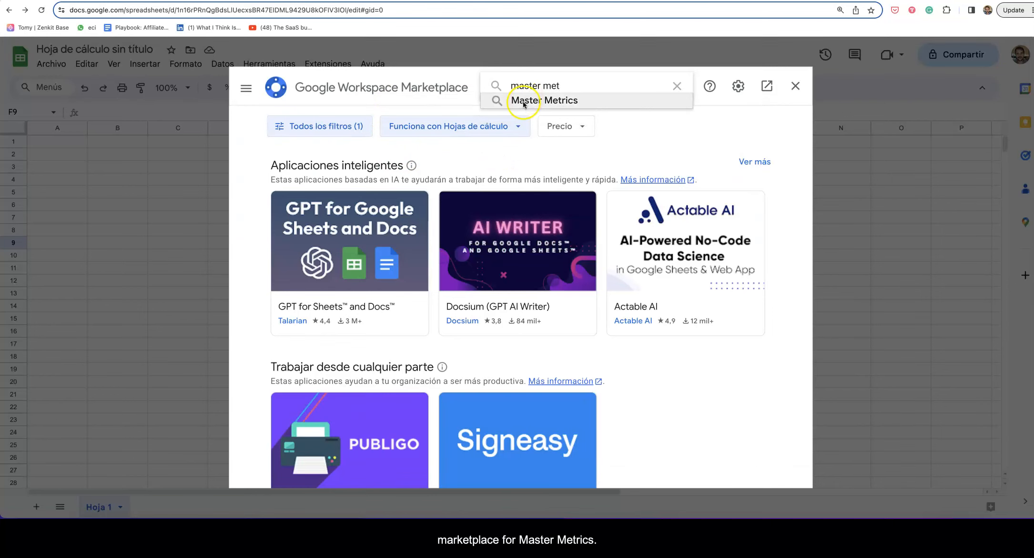
click(524, 101)
click(317, 242)
Install Master Metrics, allow it access to the Google account, and close the Marketplace.
click(658, 177)
click(593, 349)
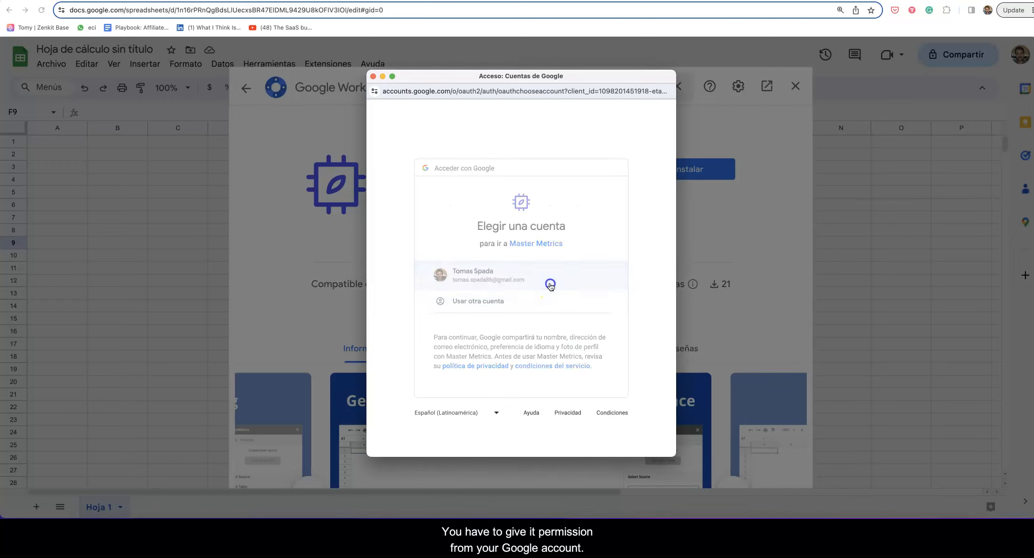
click(552, 279)
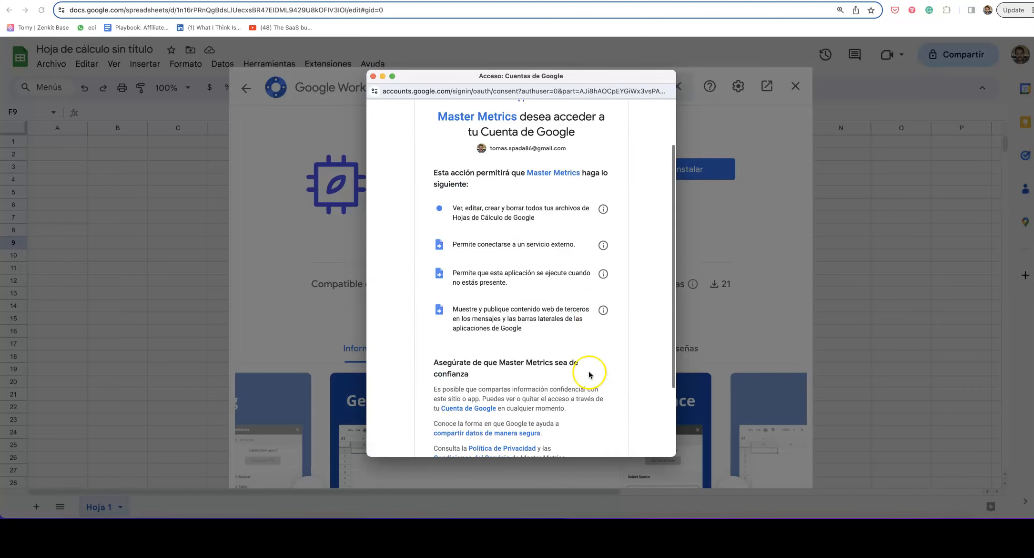
scroll(586, 376, down, 4)
click(592, 353)
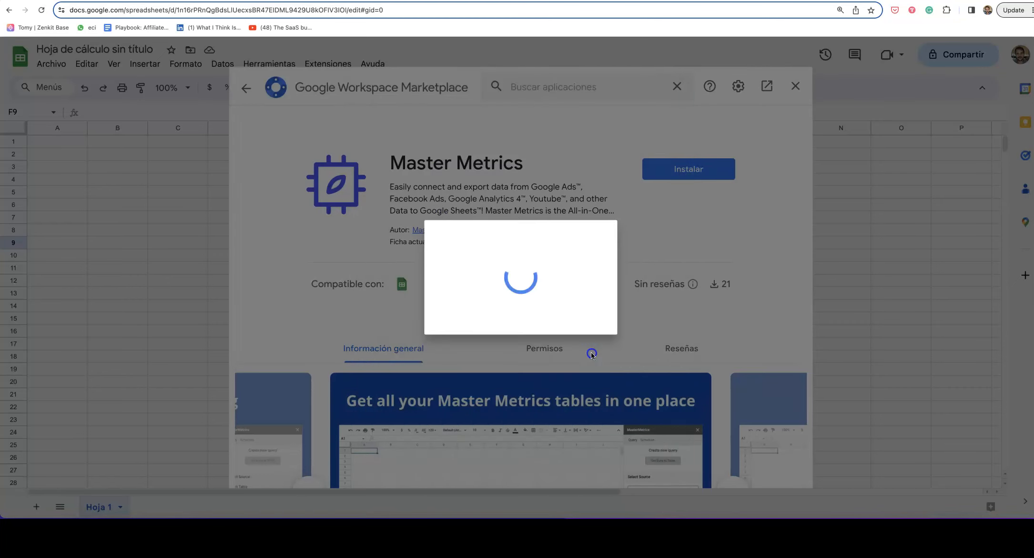
click(611, 410)
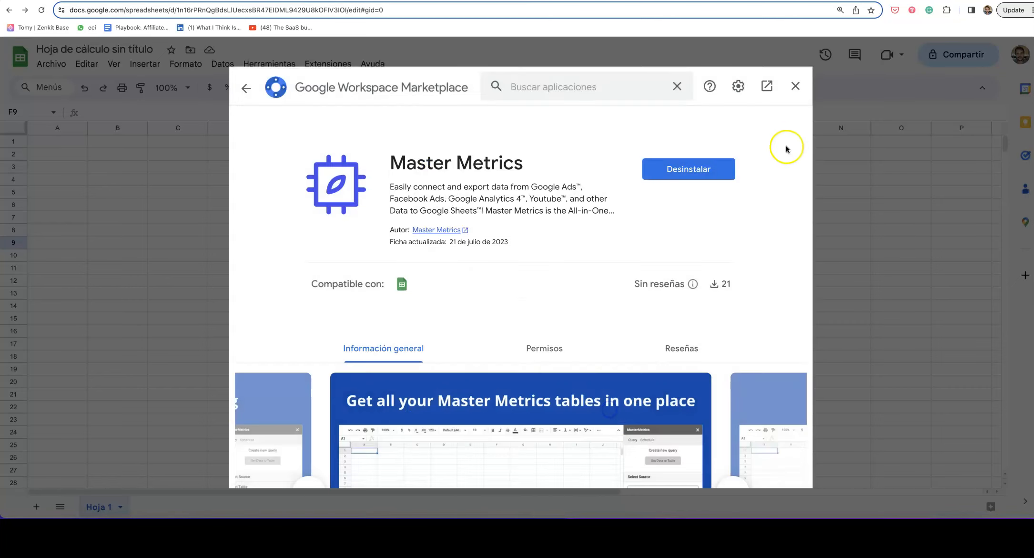
click(796, 86)
click(575, 244)
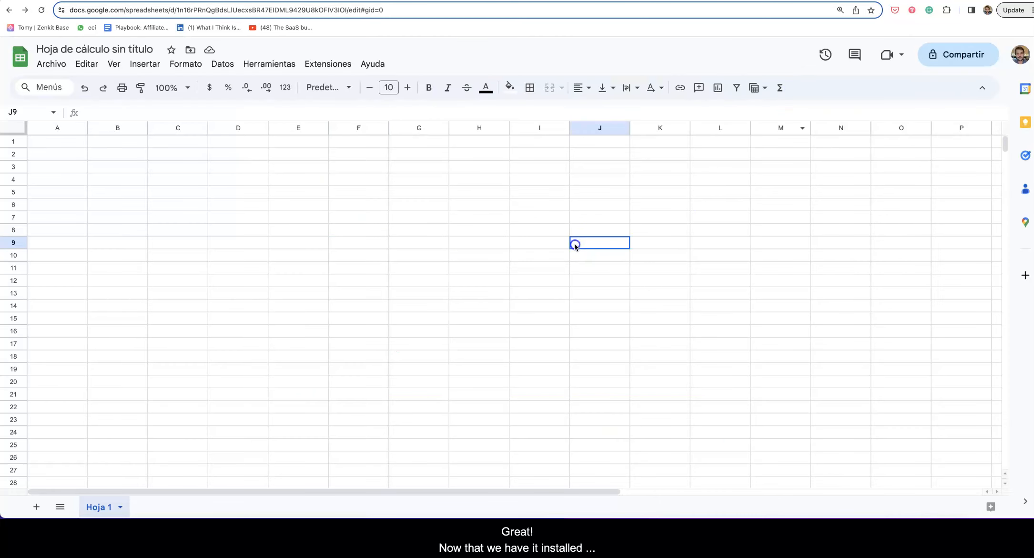
Launch the Master Metrics sidebar from the Extensions menu.
click(340, 67)
mouse_move(422, 182)
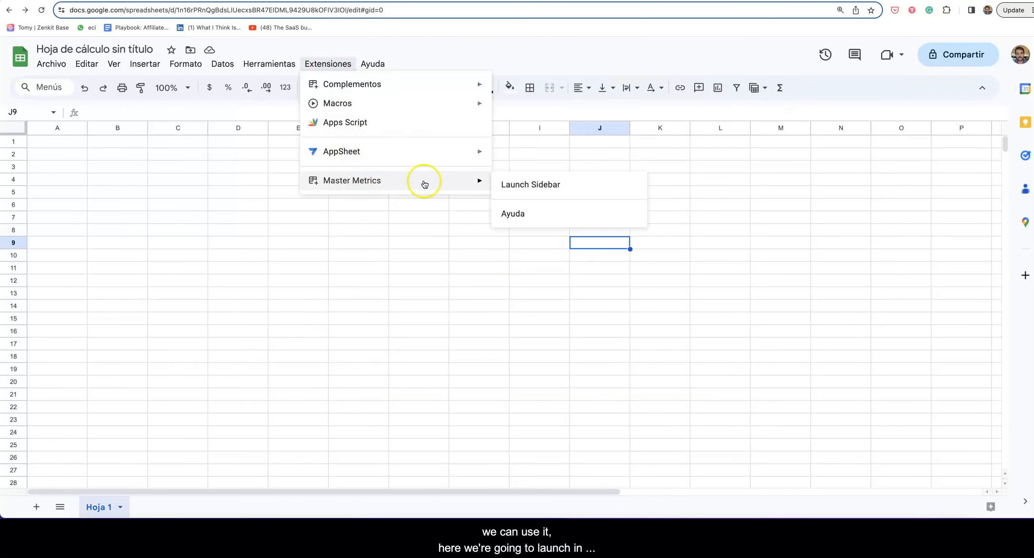
click(593, 185)
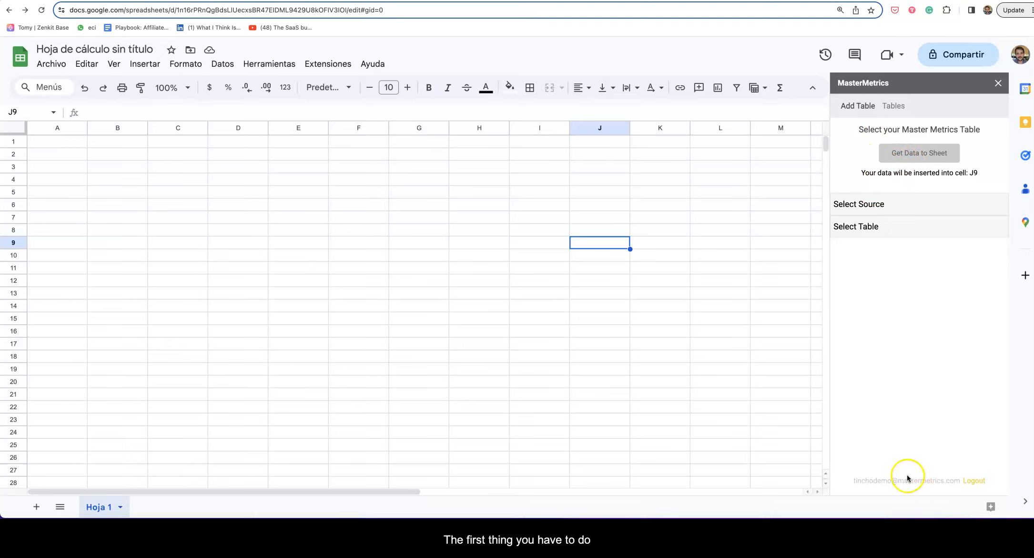
Log out, then log back in with the saved account e-mail and password.
click(984, 483)
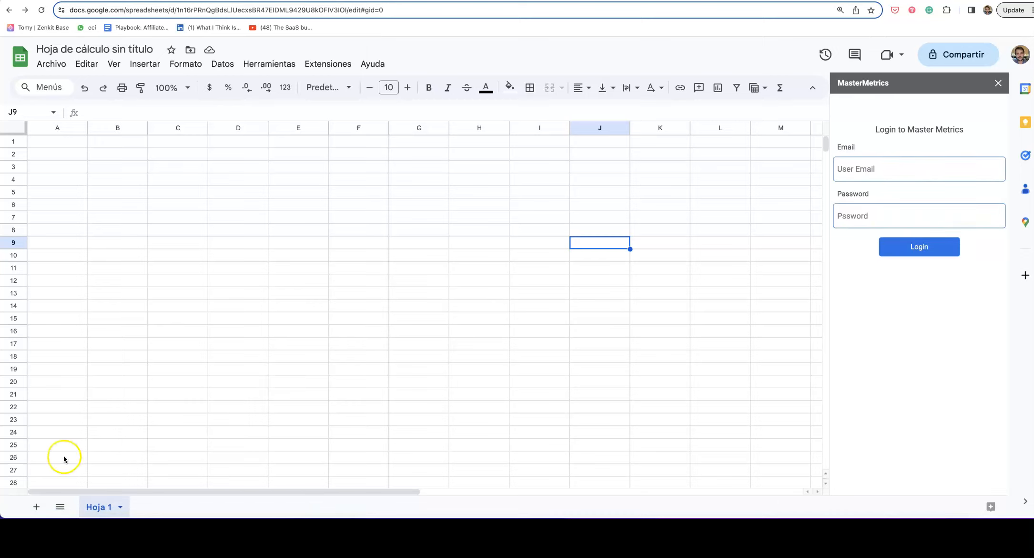
click(859, 168)
text(test)
click(917, 197)
click(854, 215)
text(••)
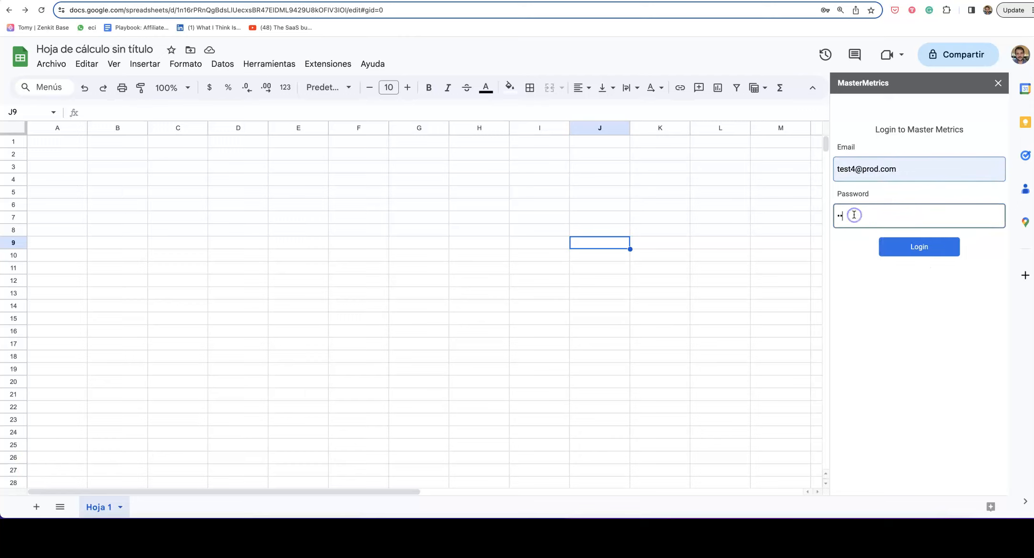
click(952, 248)
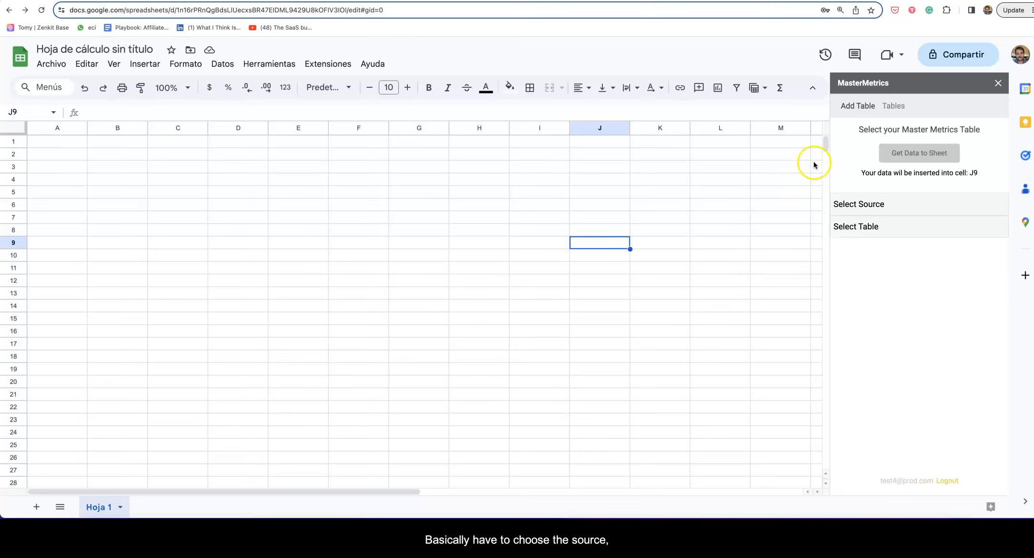
In the sidebar, choose Facebook Ads as the source and the saved 'meta' table.
click(860, 212)
click(873, 237)
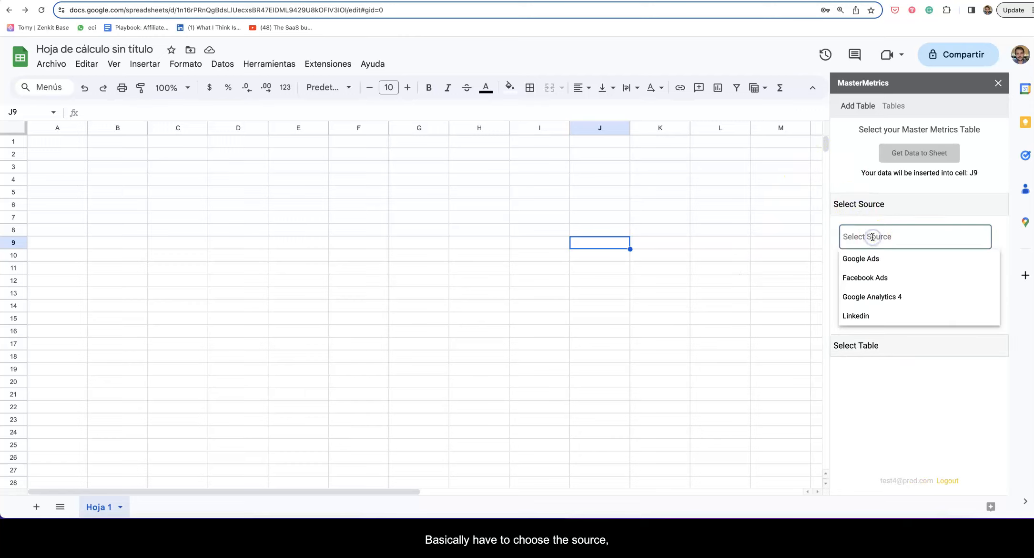
click(875, 277)
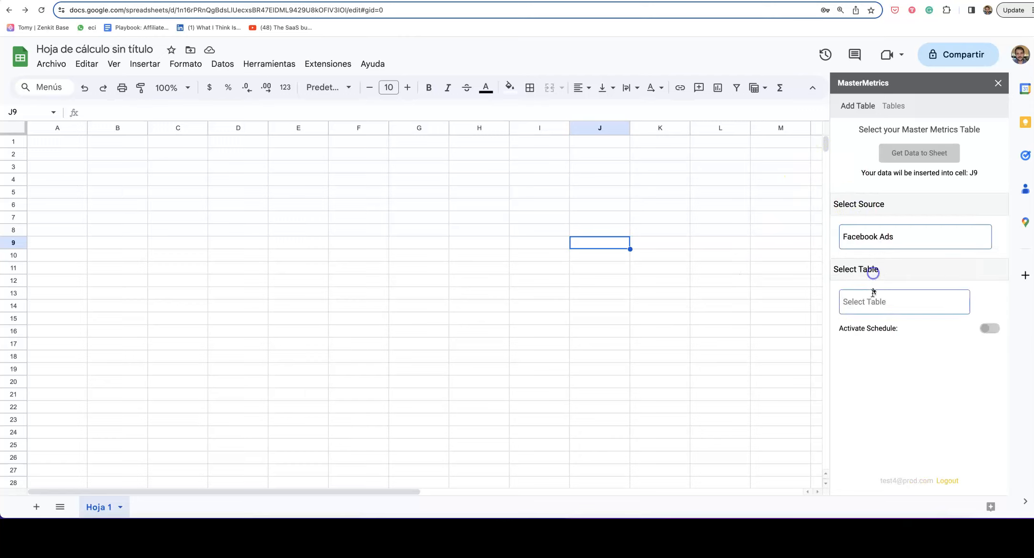
click(873, 296)
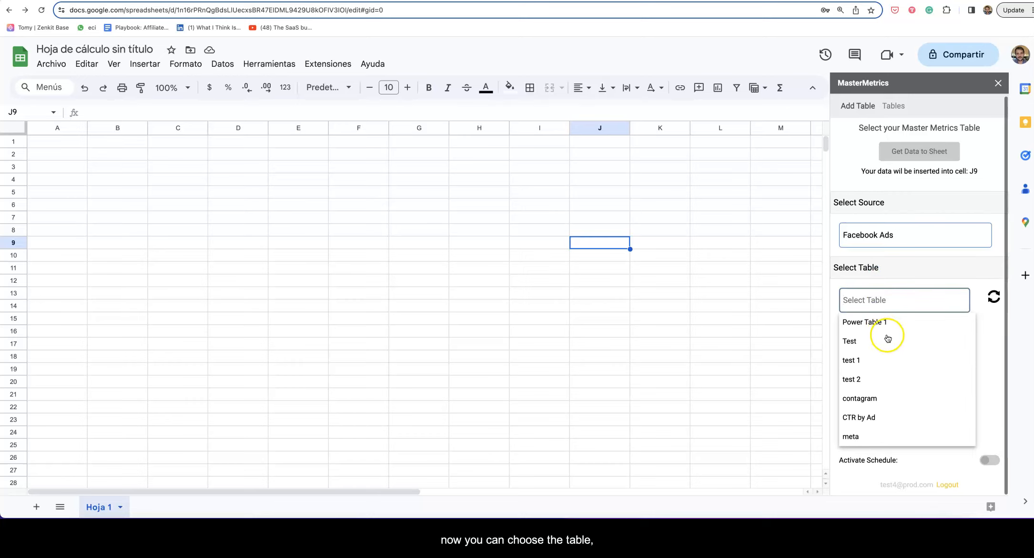
click(854, 437)
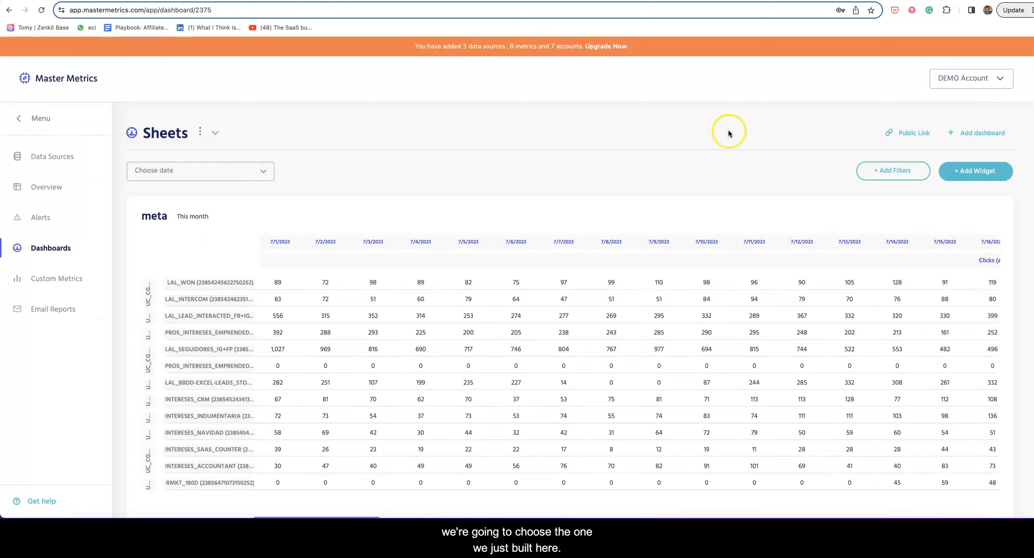
scroll(612, 266, down, 2)
scroll(612, 265, up, 2)
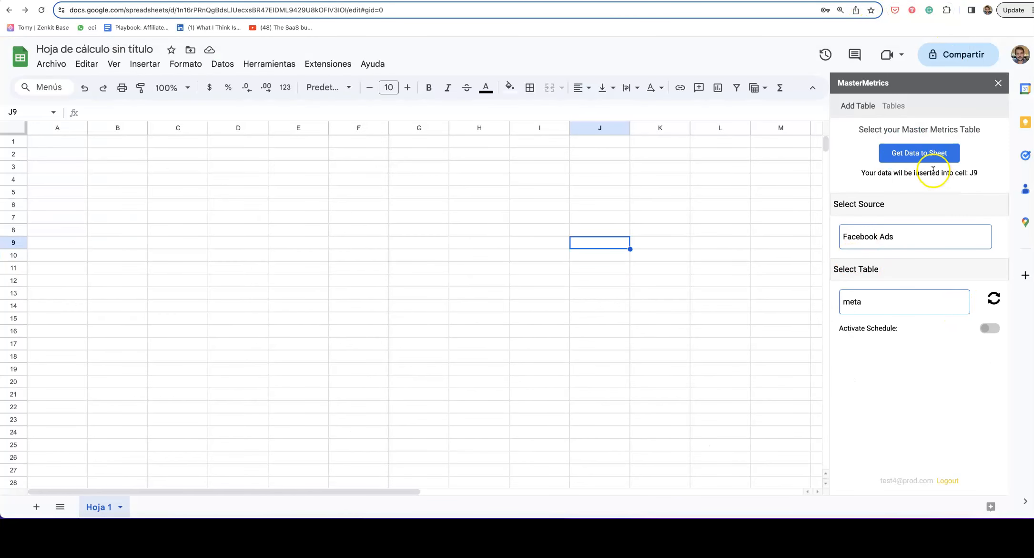
Select cell B3 and import the meta table's data there.
click(163, 167)
click(92, 232)
click(417, 284)
click(191, 200)
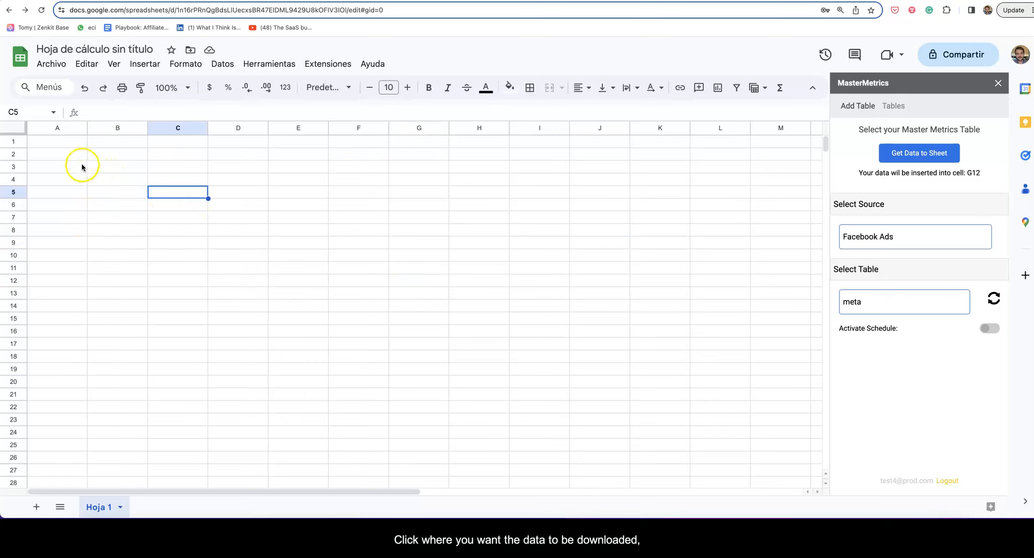
click(100, 170)
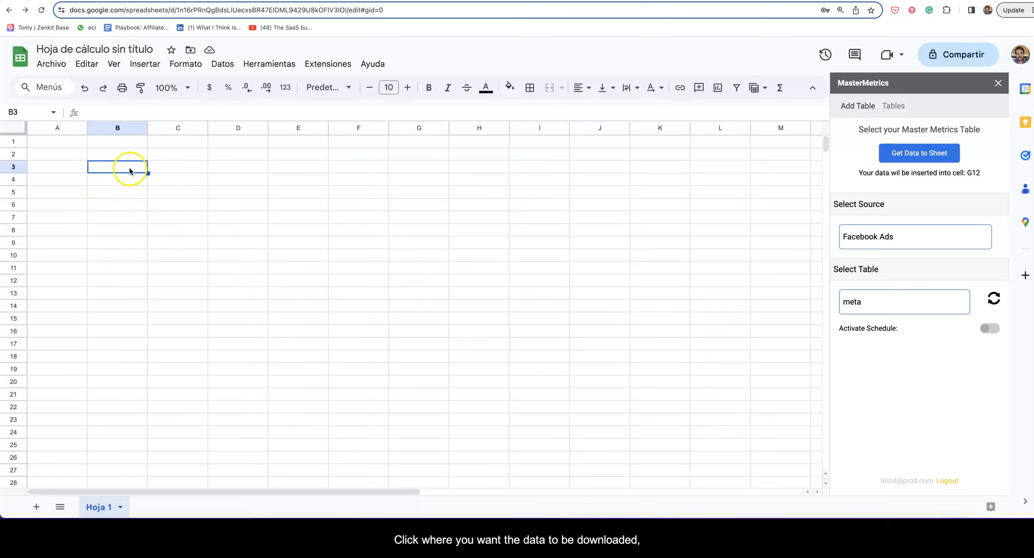
click(928, 154)
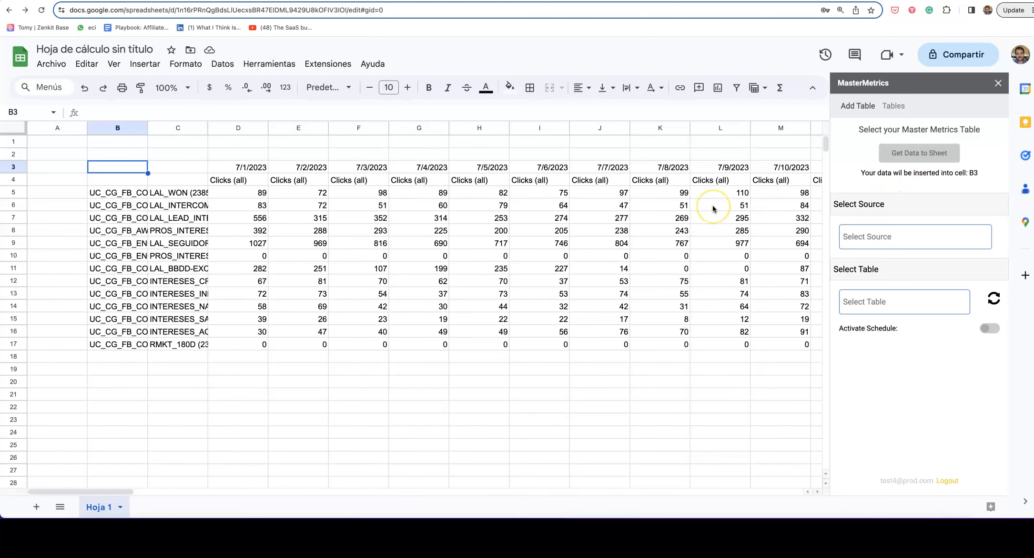
Close the add-on sidebar and review the imported Clicks, Impressions and CTR columns D–G.
click(1000, 84)
click(259, 125)
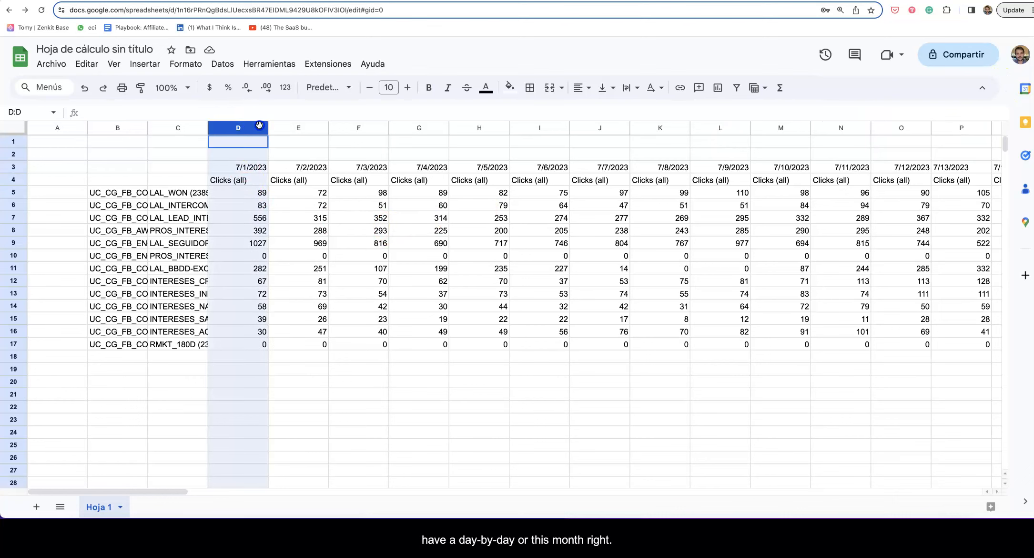
drag(259, 125, 425, 127)
scroll(545, 231, right, 15)
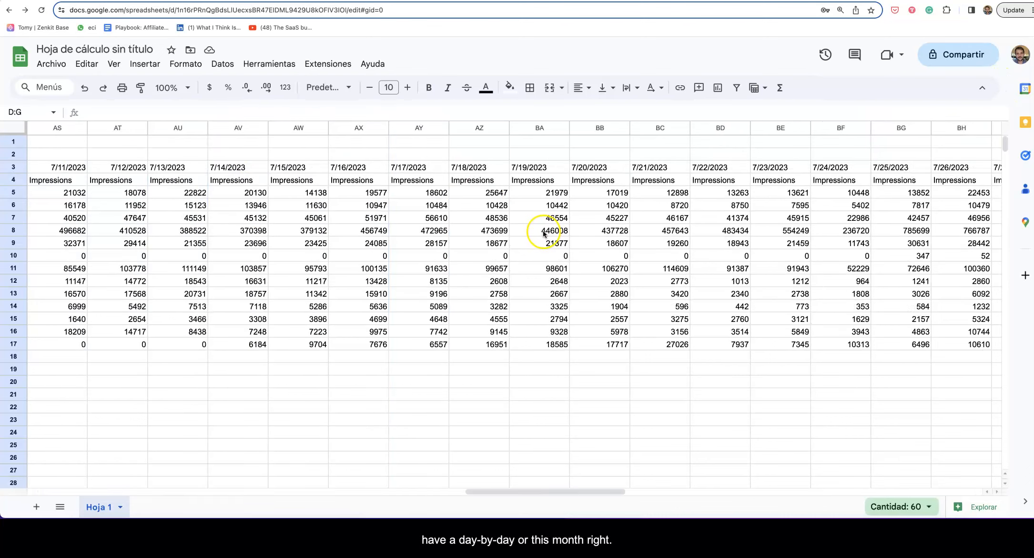
scroll(536, 231, left, 15)
click(362, 181)
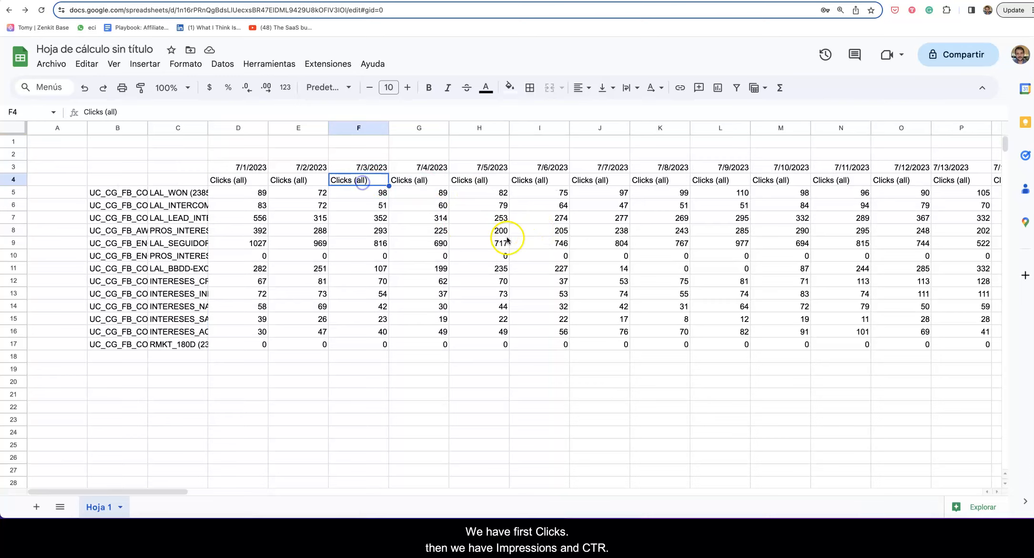
scroll(508, 240, right, 20)
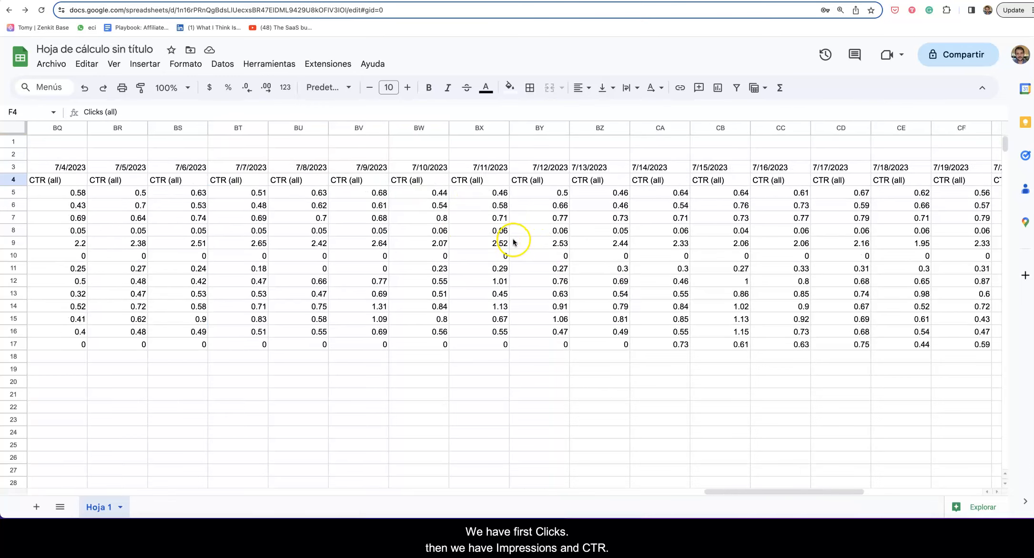
scroll(514, 240, left, 20)
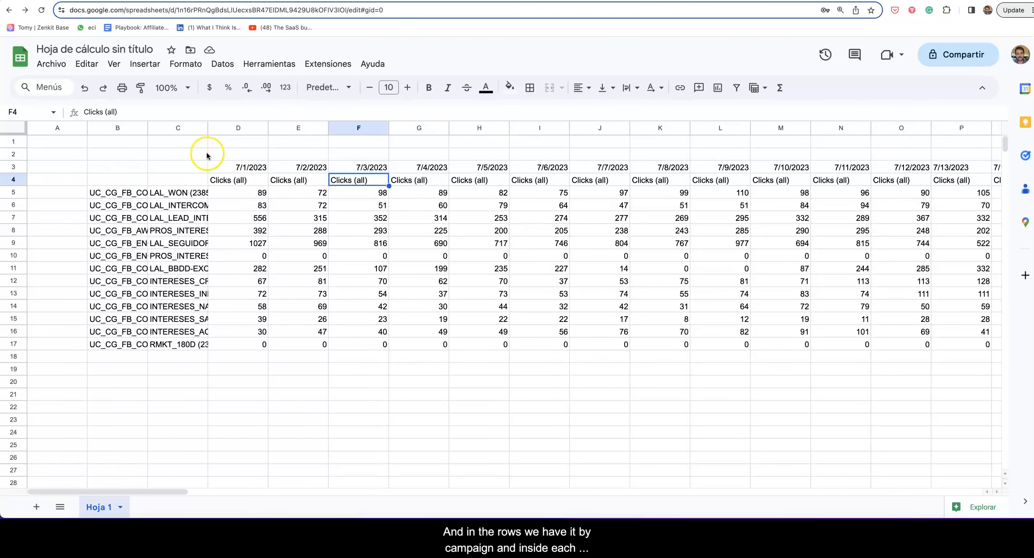
Widen columns B and C so full campaign and ad set names are readable.
drag(148, 128, 392, 142)
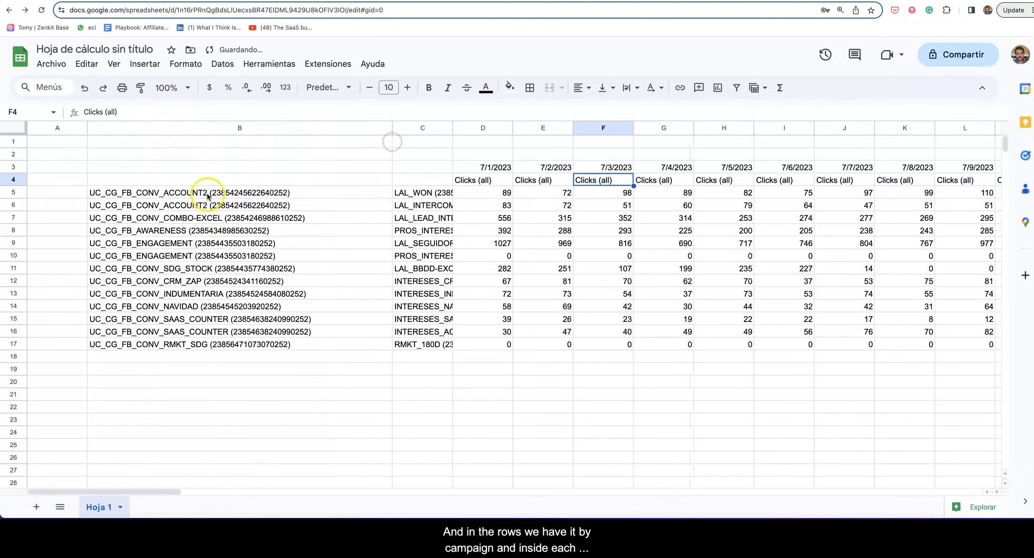
drag(207, 195, 207, 268)
drag(453, 128, 700, 152)
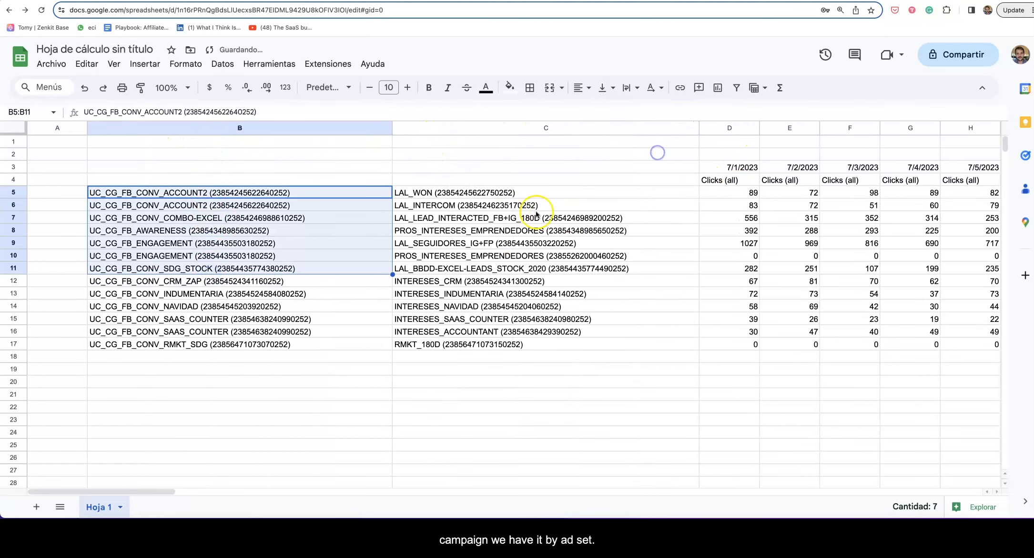
drag(515, 194, 520, 243)
click(549, 289)
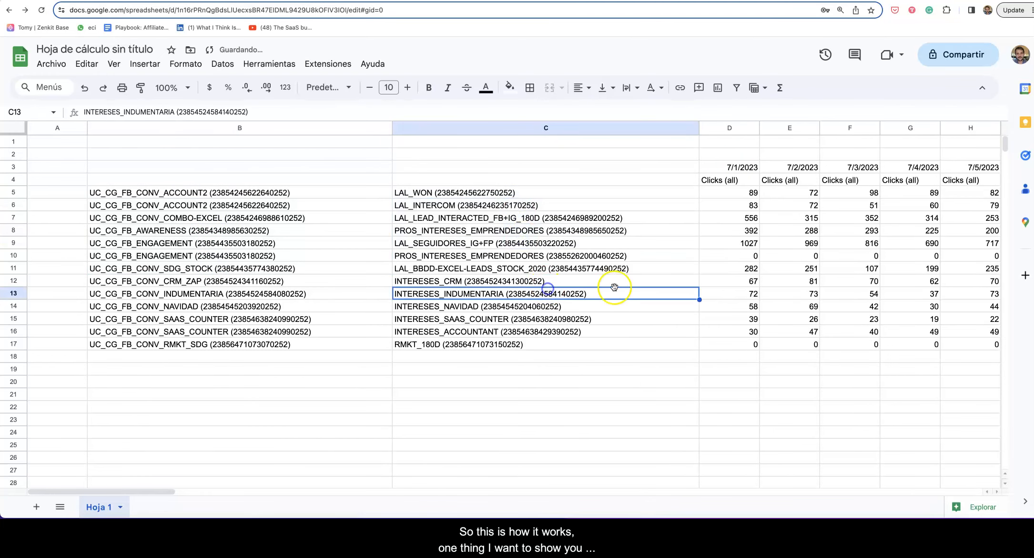
click(278, 64)
Launch the Master Metrics sidebar from Extensions and show the saved tables' scheduling list.
click(329, 64)
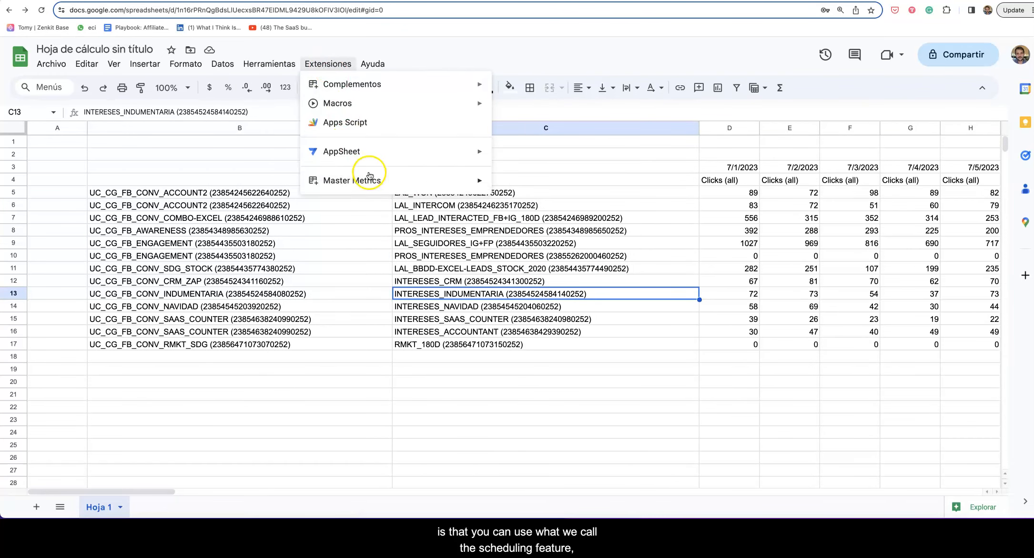
mouse_move(369, 177)
click(507, 187)
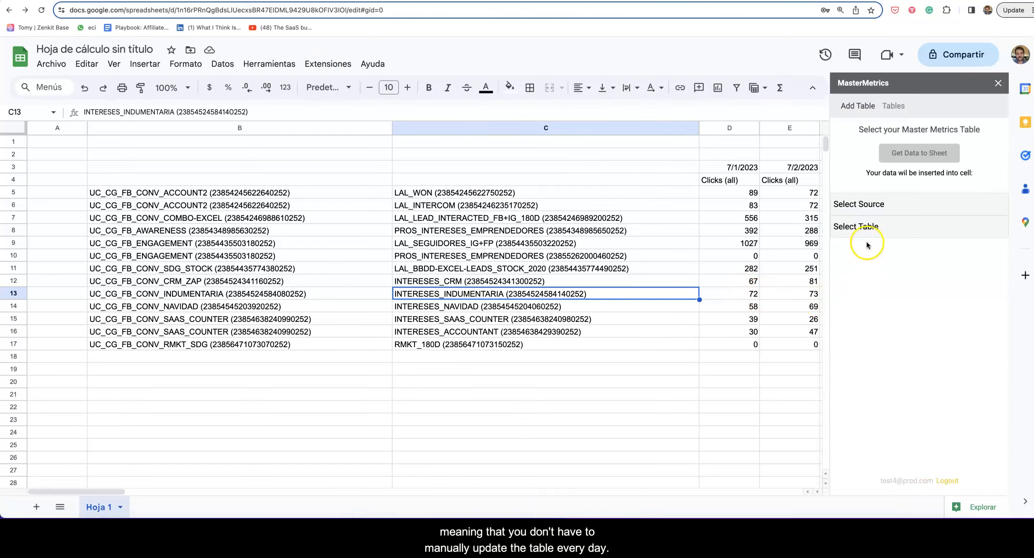
click(887, 109)
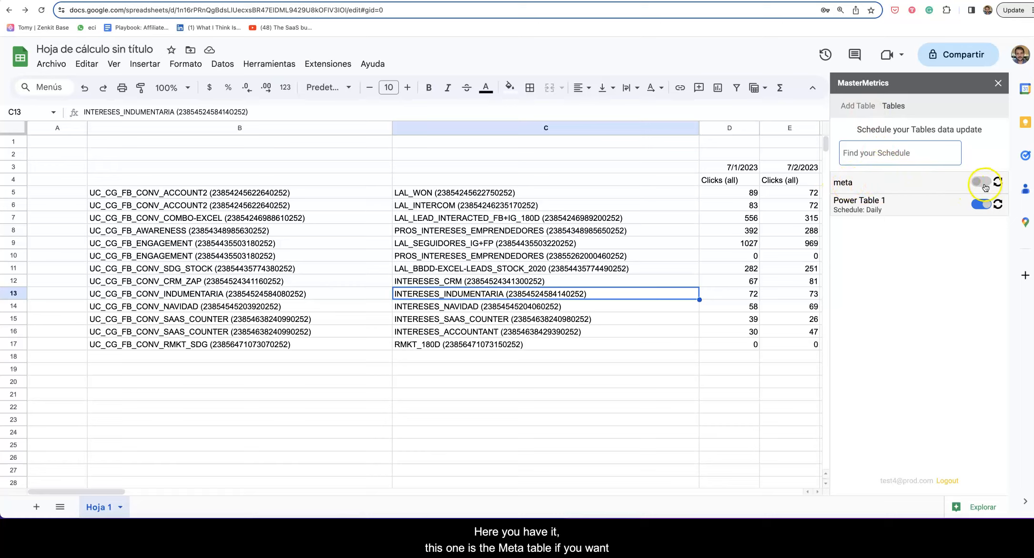
Schedule the meta table to update Daily starting at 10:00 and save it.
click(864, 186)
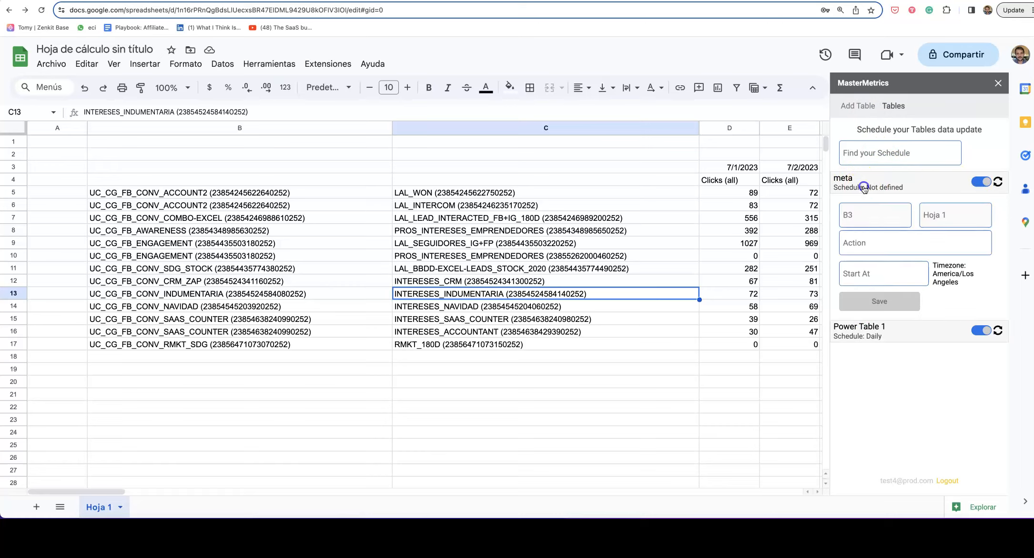
click(870, 244)
click(853, 302)
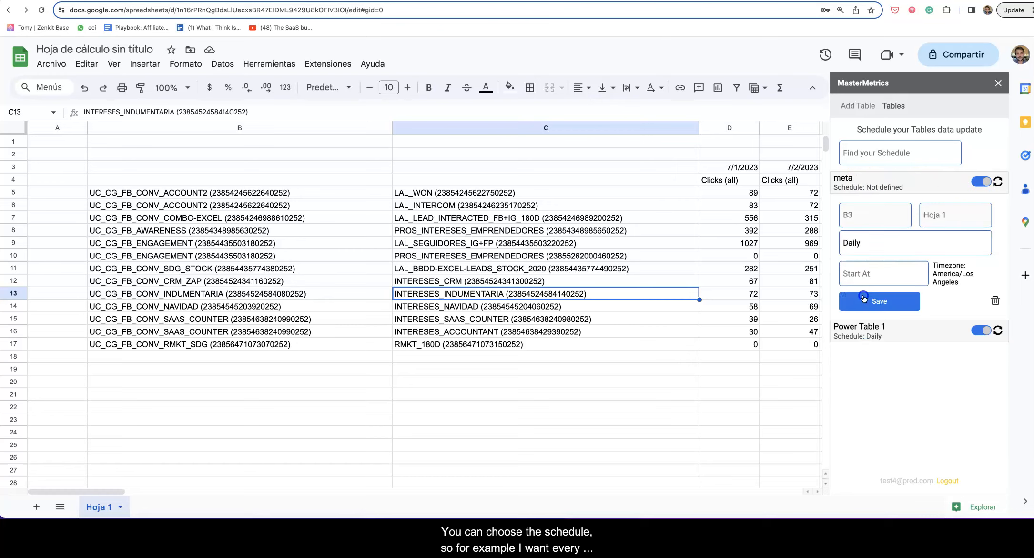
click(866, 331)
scroll(890, 327, down, 5)
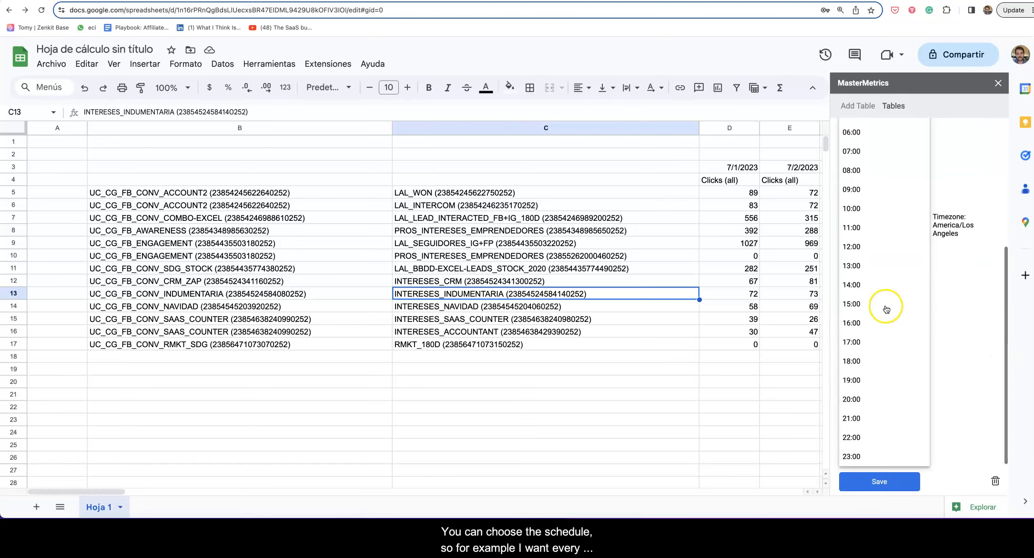
click(859, 212)
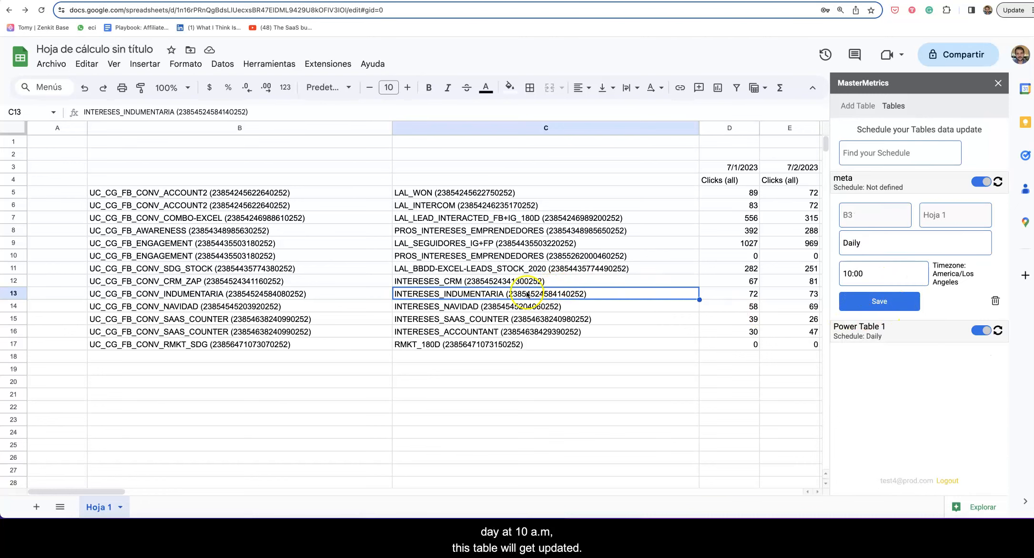
click(878, 308)
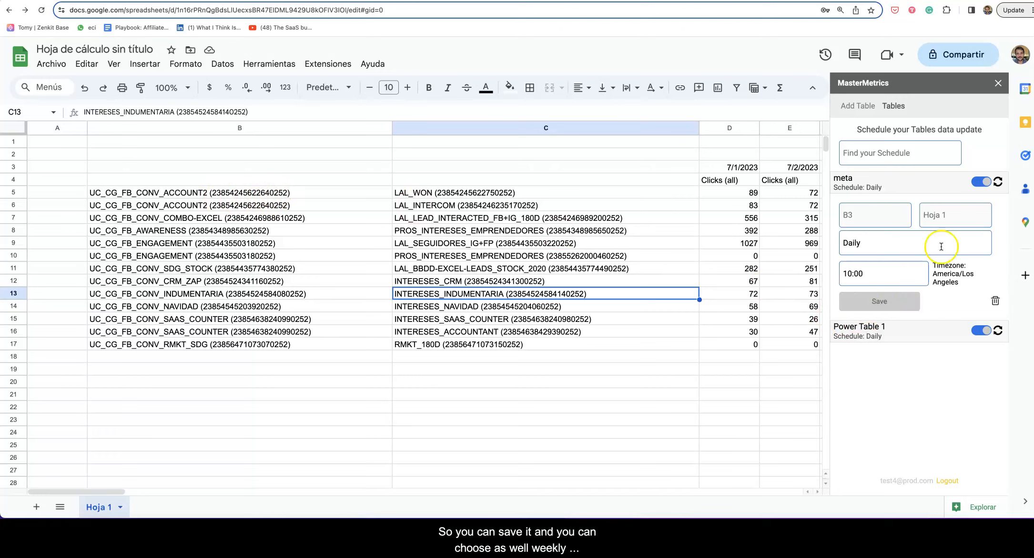
Check the Weekly and Monthly frequency options, then switch the meta schedule back on.
click(875, 247)
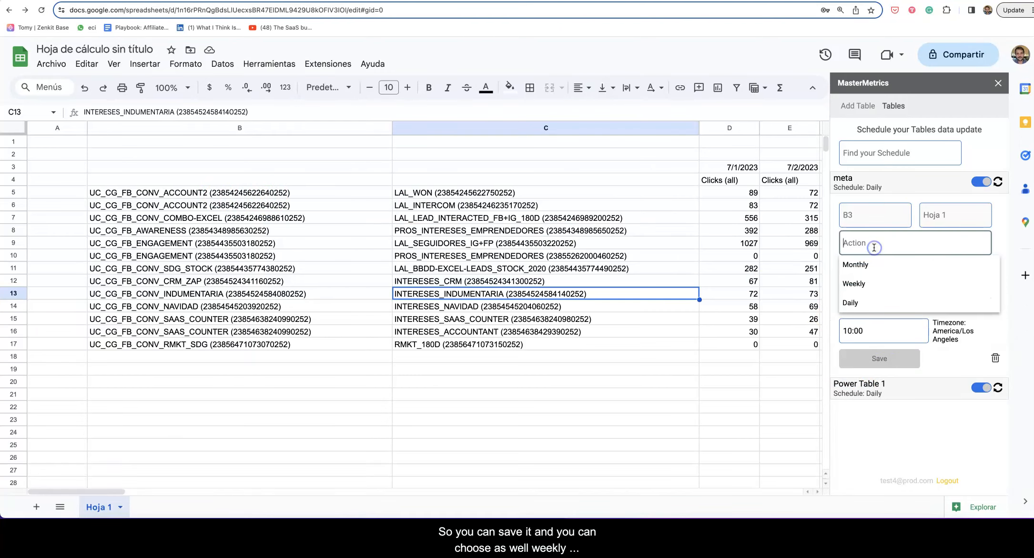
click(1009, 237)
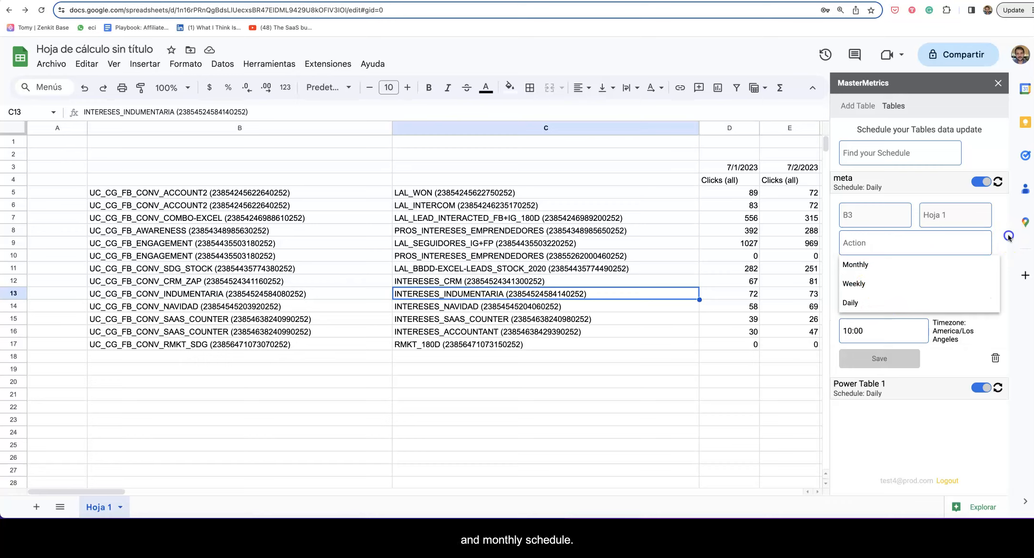
click(861, 107)
click(887, 107)
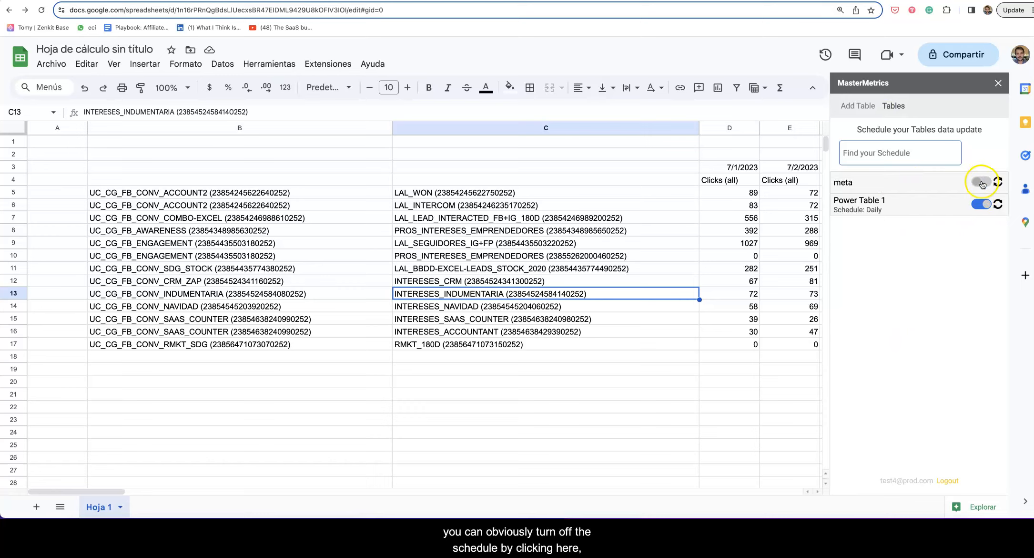
click(982, 182)
scroll(639, 397, down, 2)
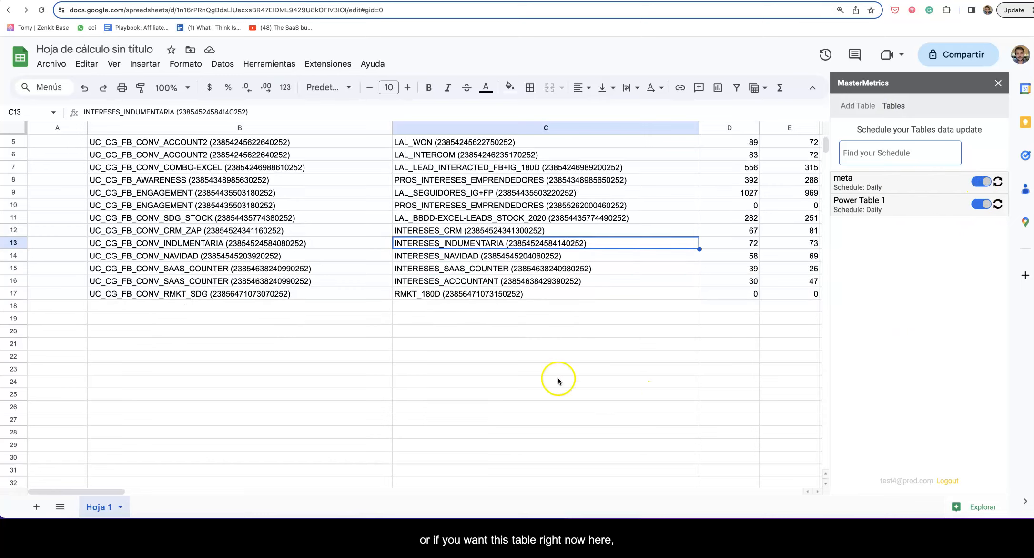
Select cell D24, open Add Table, and expand the Select Source and Select Table choices.
click(720, 358)
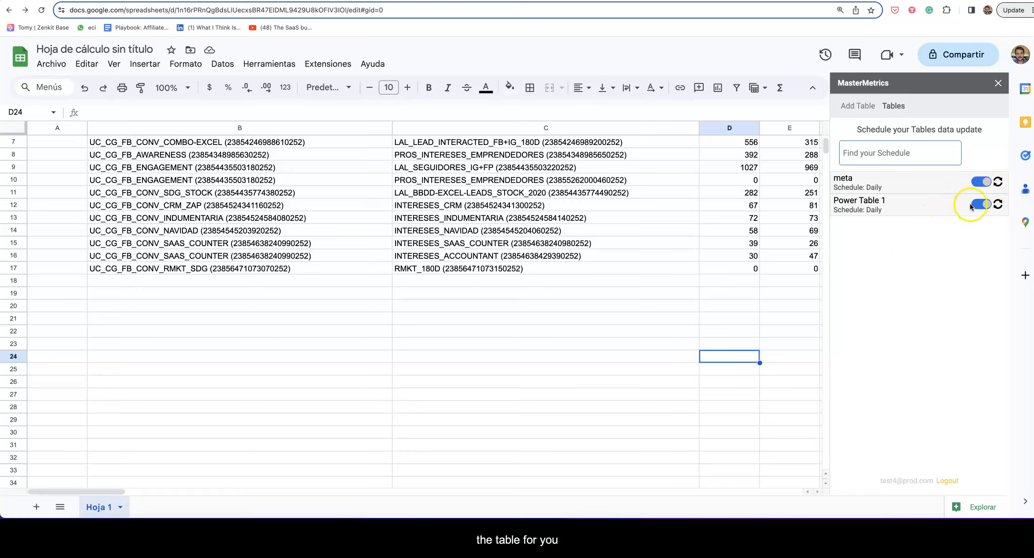
click(844, 109)
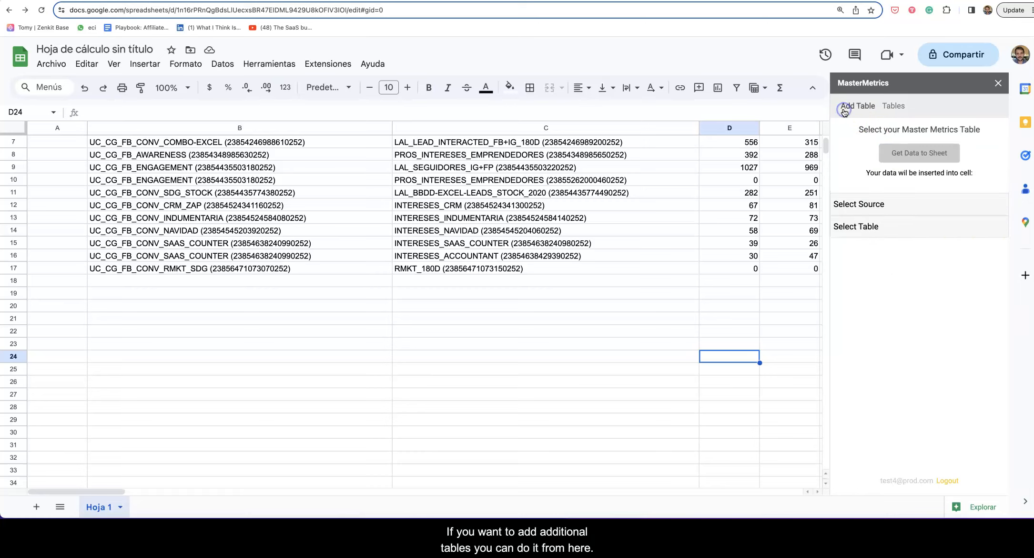
click(871, 205)
click(864, 269)
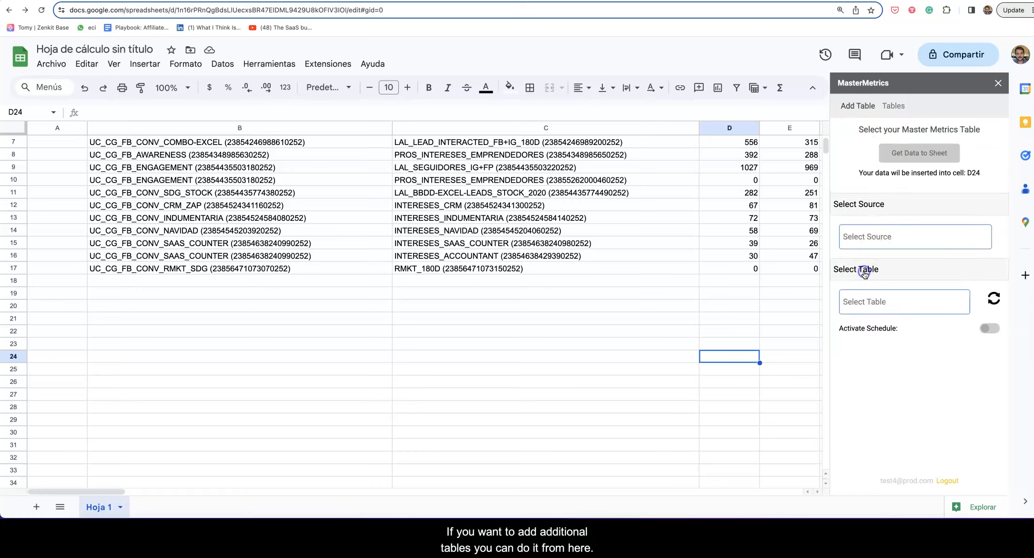